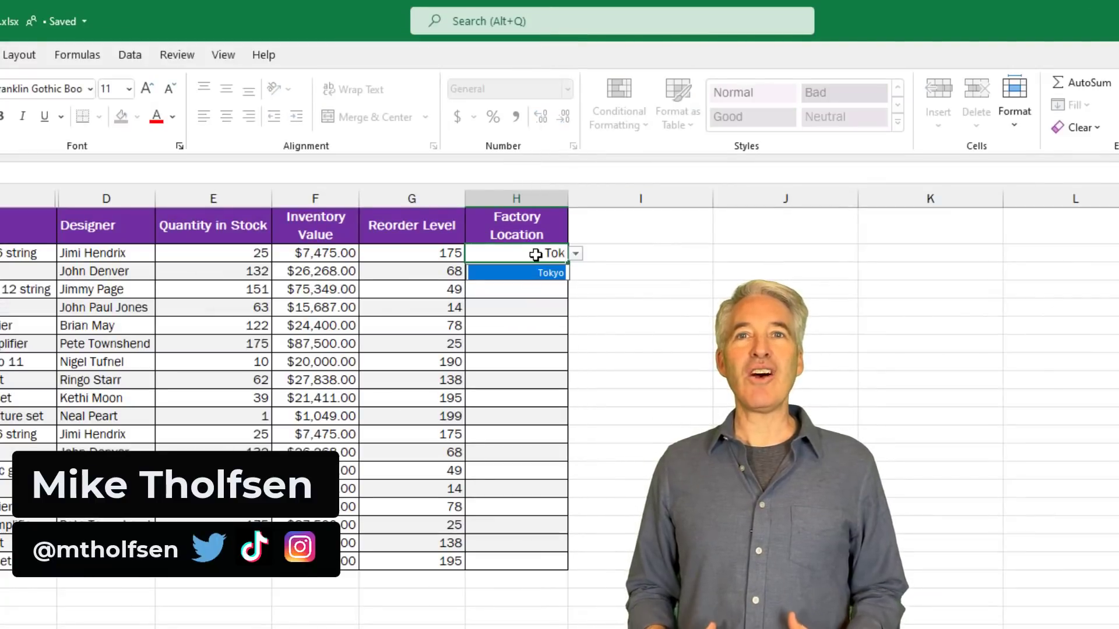
Replace the partly typed city name in the Factory Location cell with 'Ho'.
key(BackSpace)
key(BackSpace)
key(BackSpace)
text(Ho)
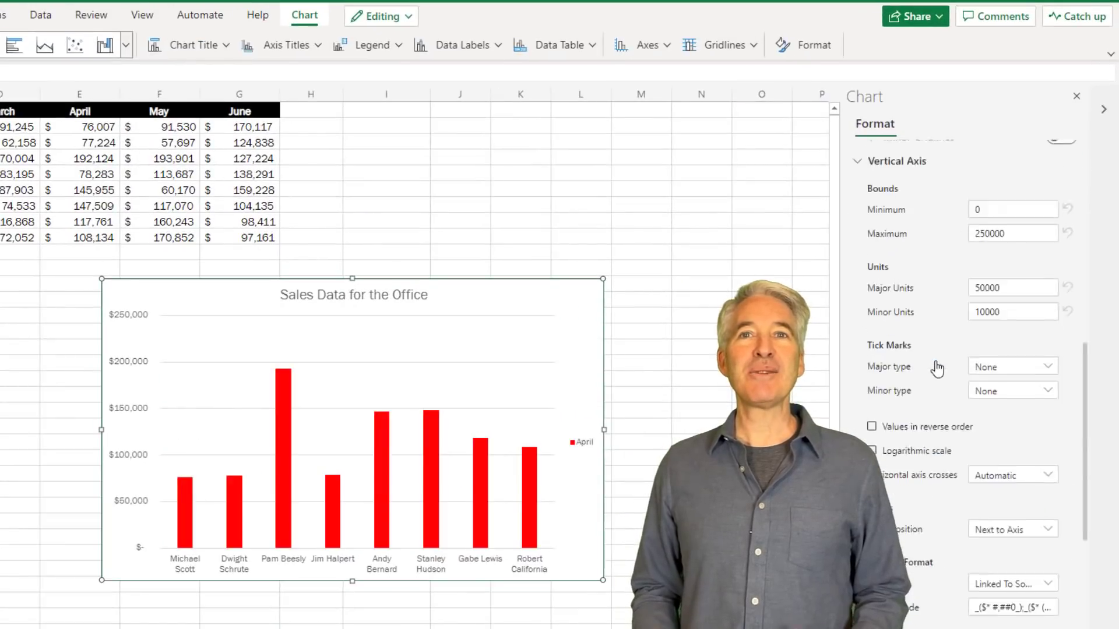
scroll(937, 369, down, 3)
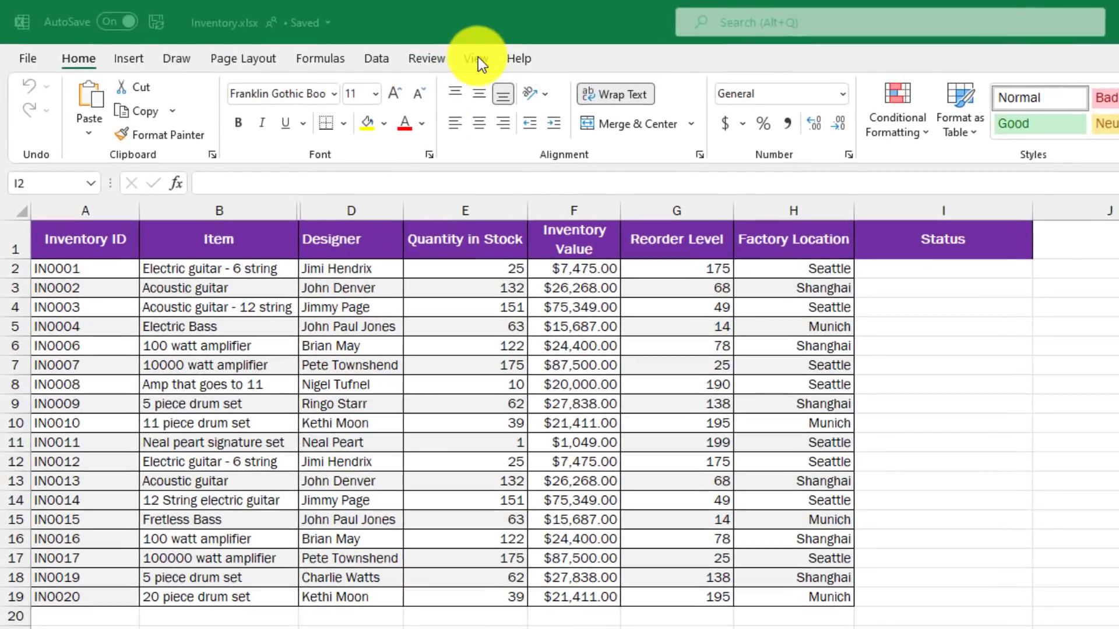
Open the Navigation pane from the View tab and select the Inventory table range A1:I19.
click(477, 58)
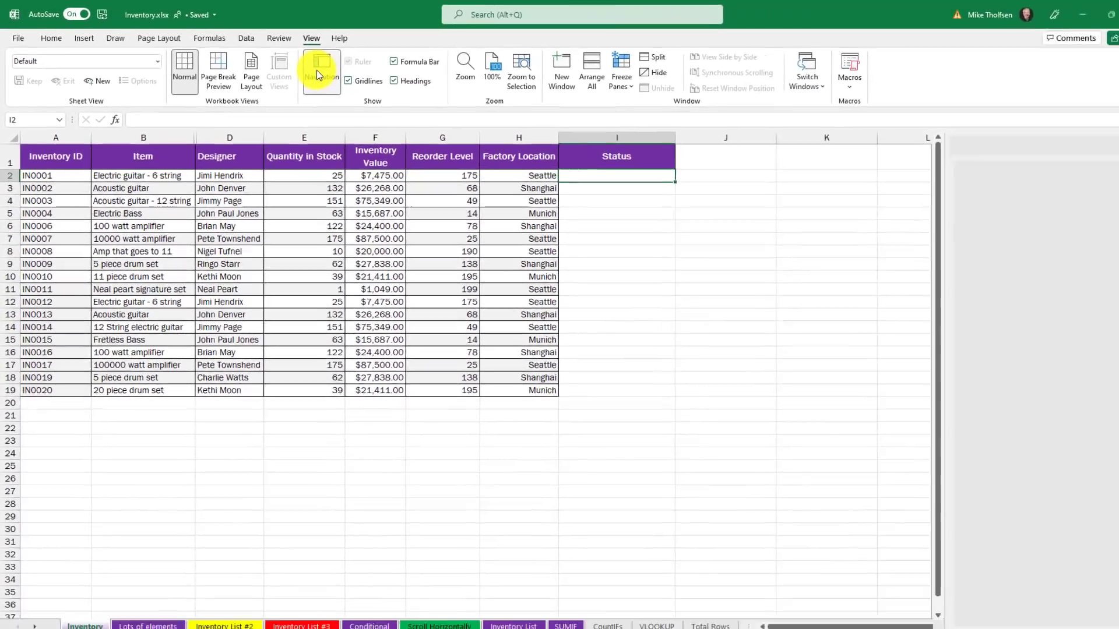
click(486, 105)
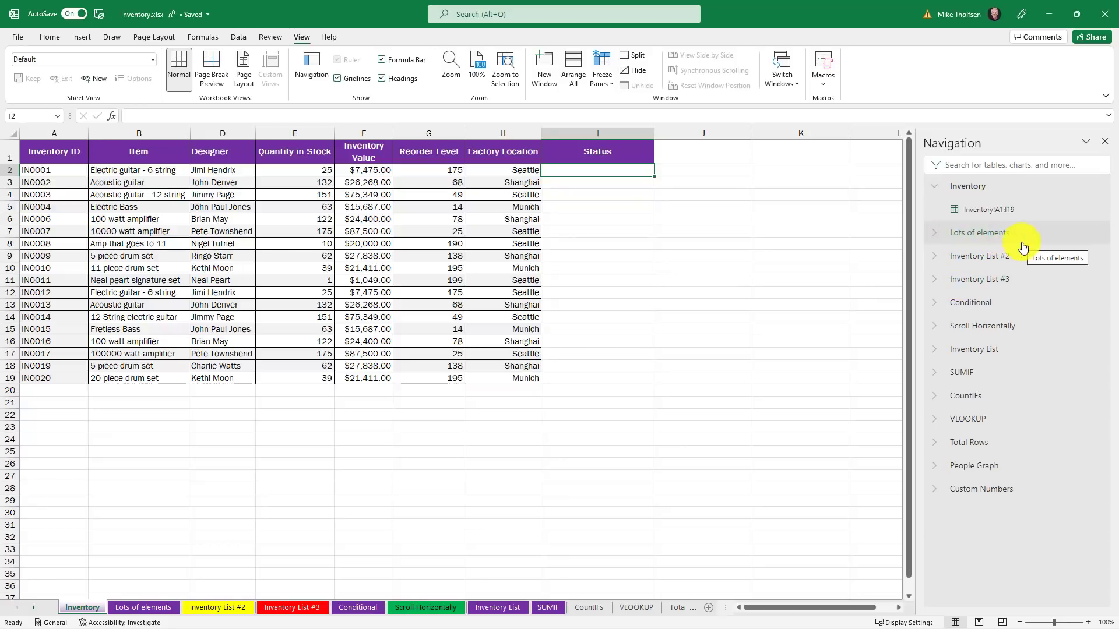
click(983, 214)
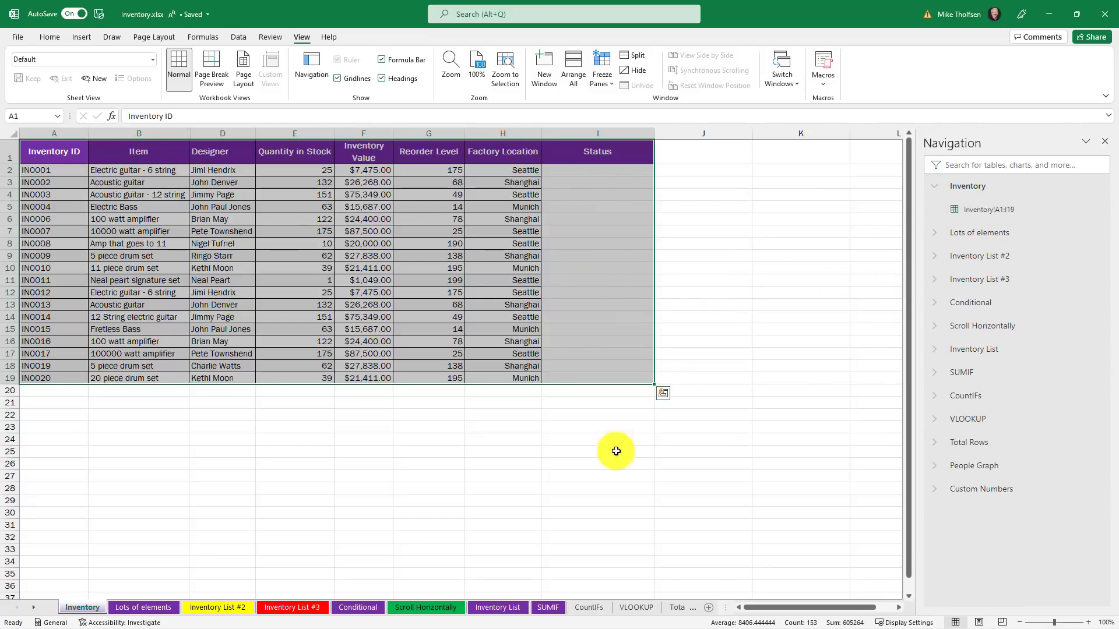
On Lots of elements, select Brand/Item, D16:E25, G16:H25 and Inventory_List_Table310 in turn.
click(159, 609)
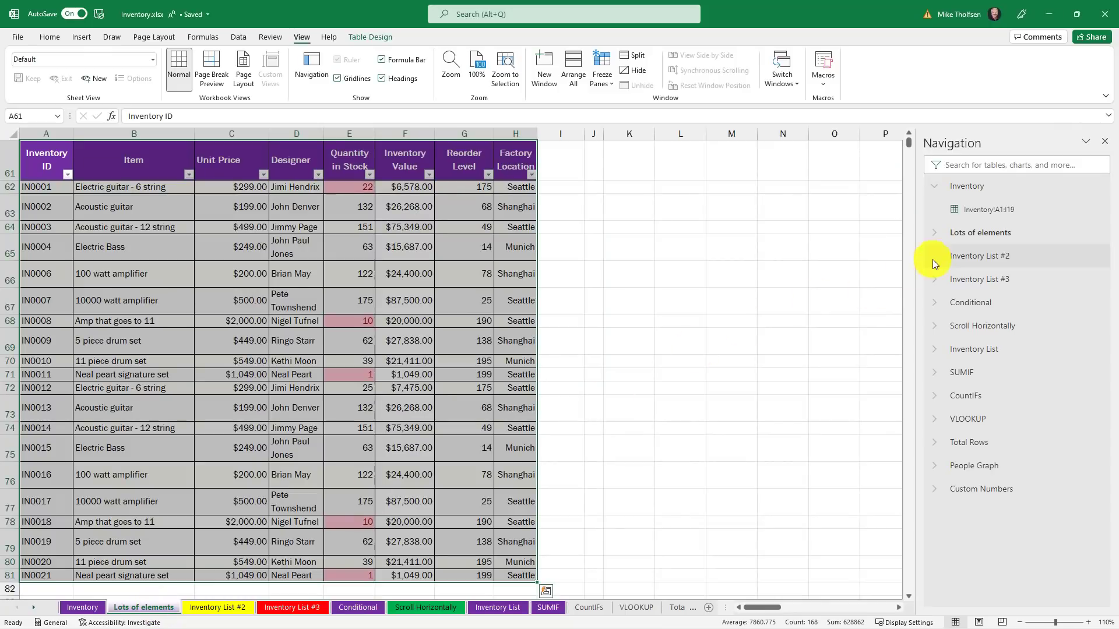
click(936, 233)
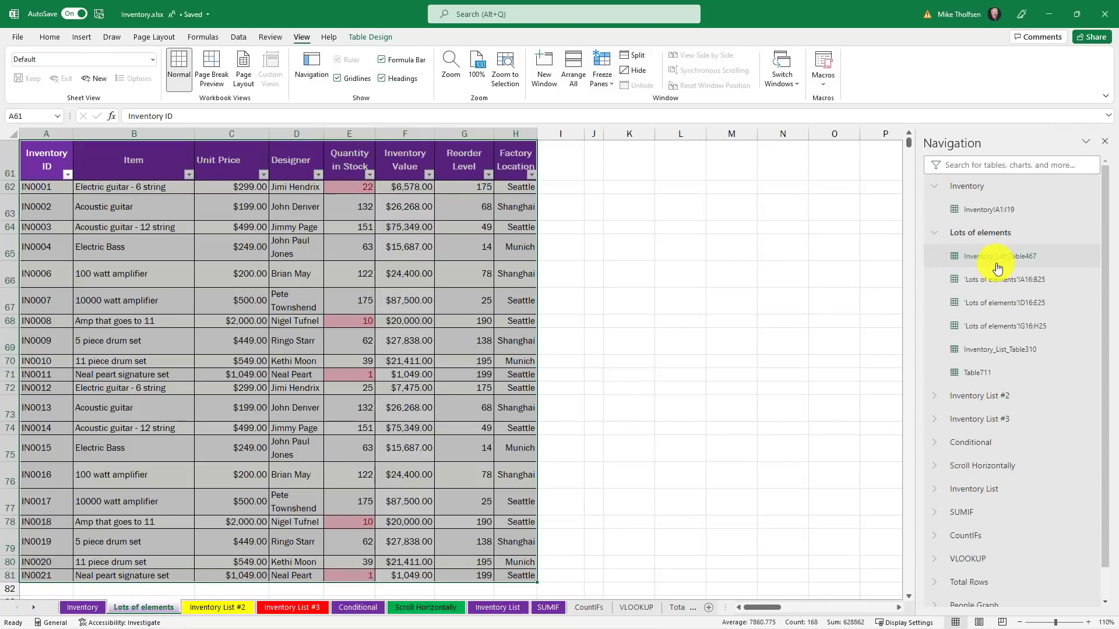
click(986, 285)
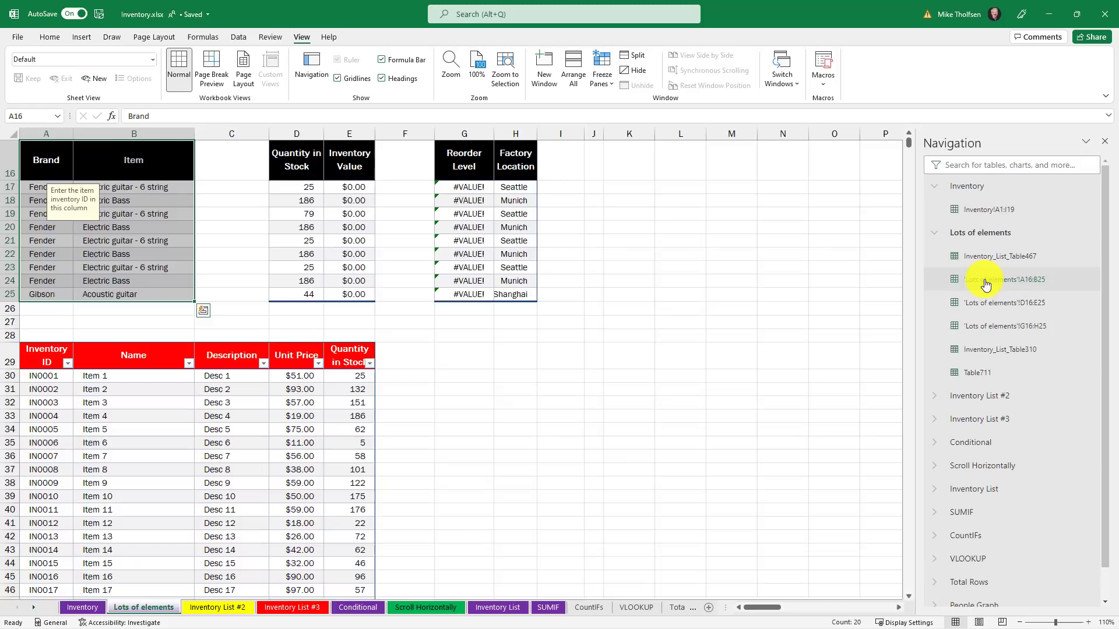
click(994, 302)
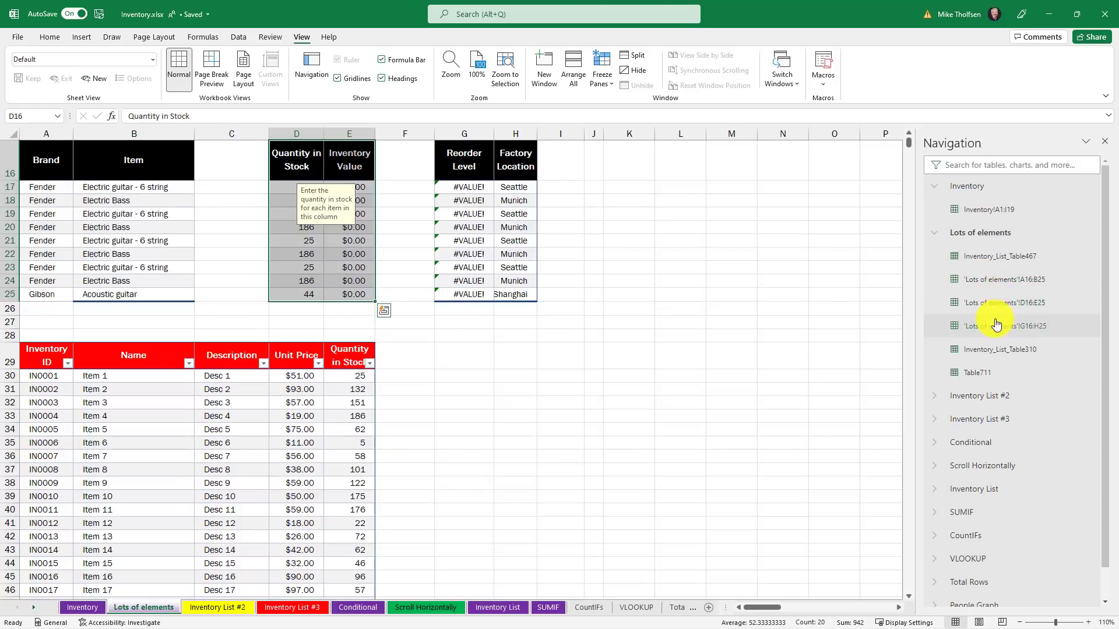
click(995, 327)
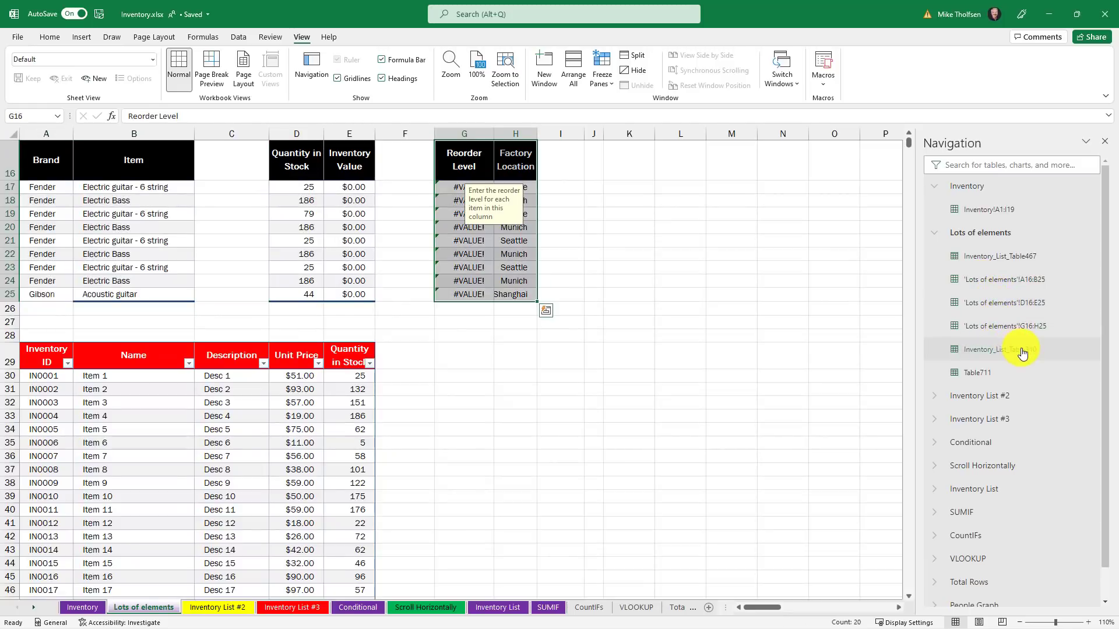
click(1022, 351)
Collapse the Lots of elements and Inventory table lists in the Navigation pane.
scroll(542, 393, down, 5)
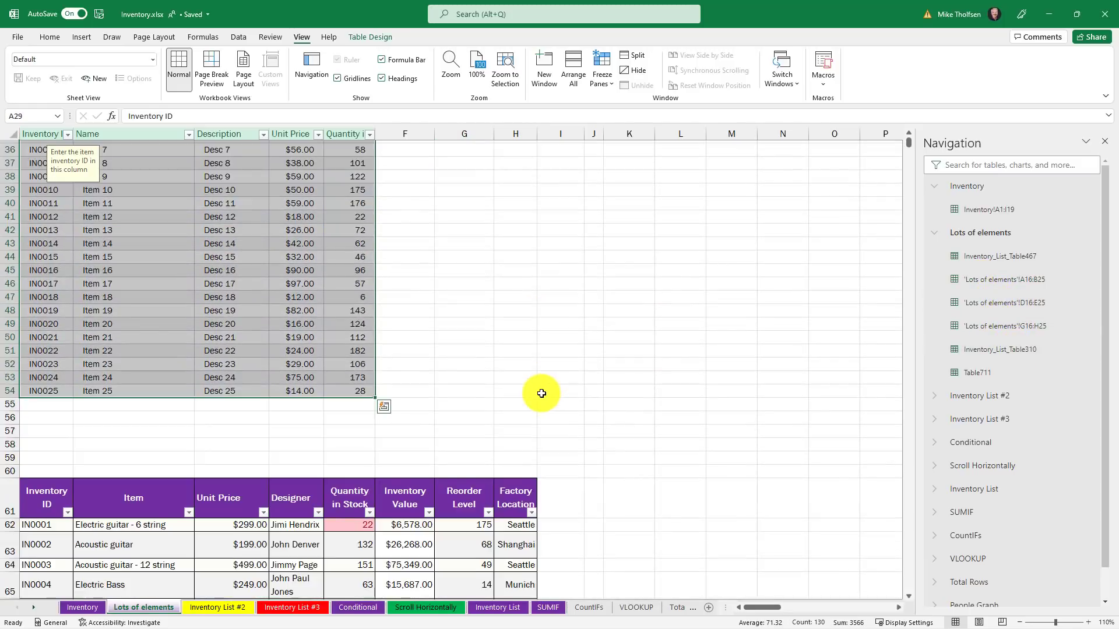
scroll(542, 393, down, 6)
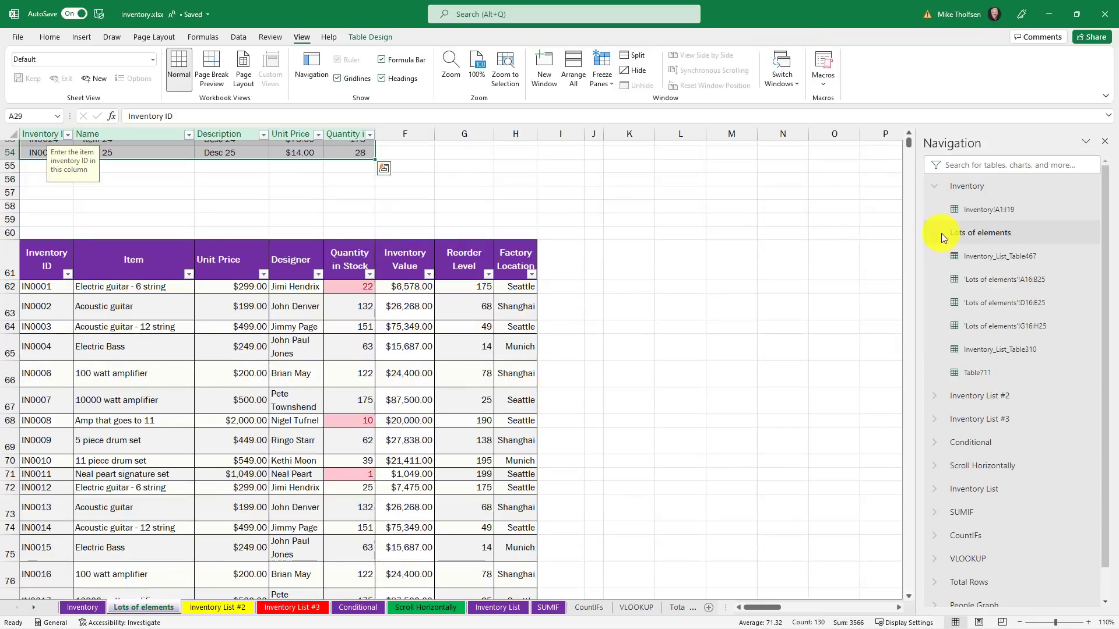
click(935, 234)
click(938, 186)
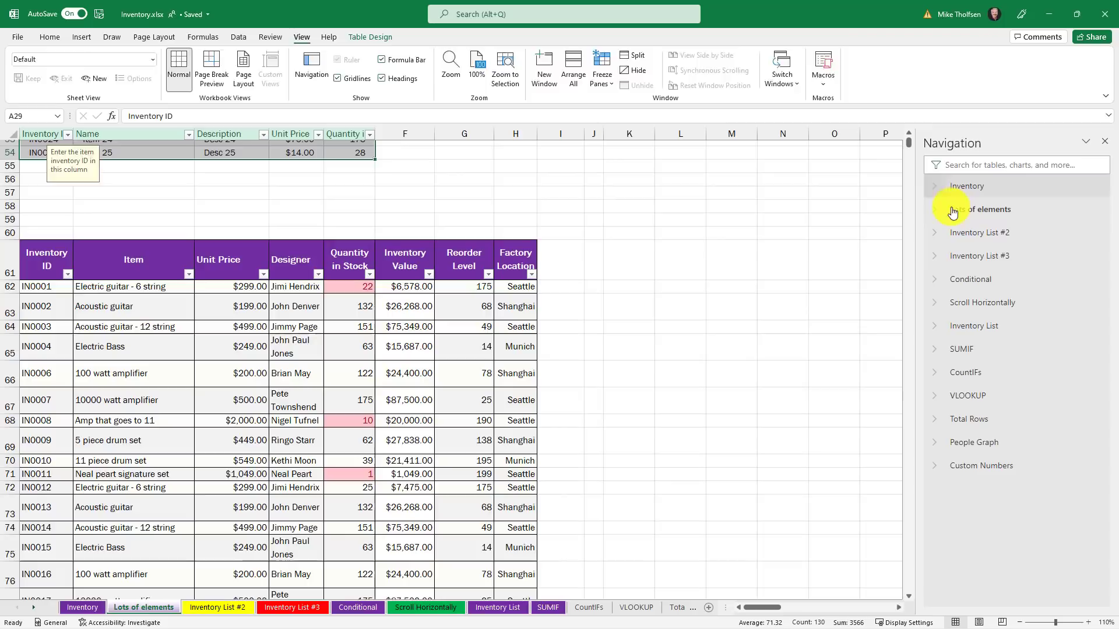
Expand People Graph, jump to its Add-in 1 object and open the add-in's options menu.
click(937, 445)
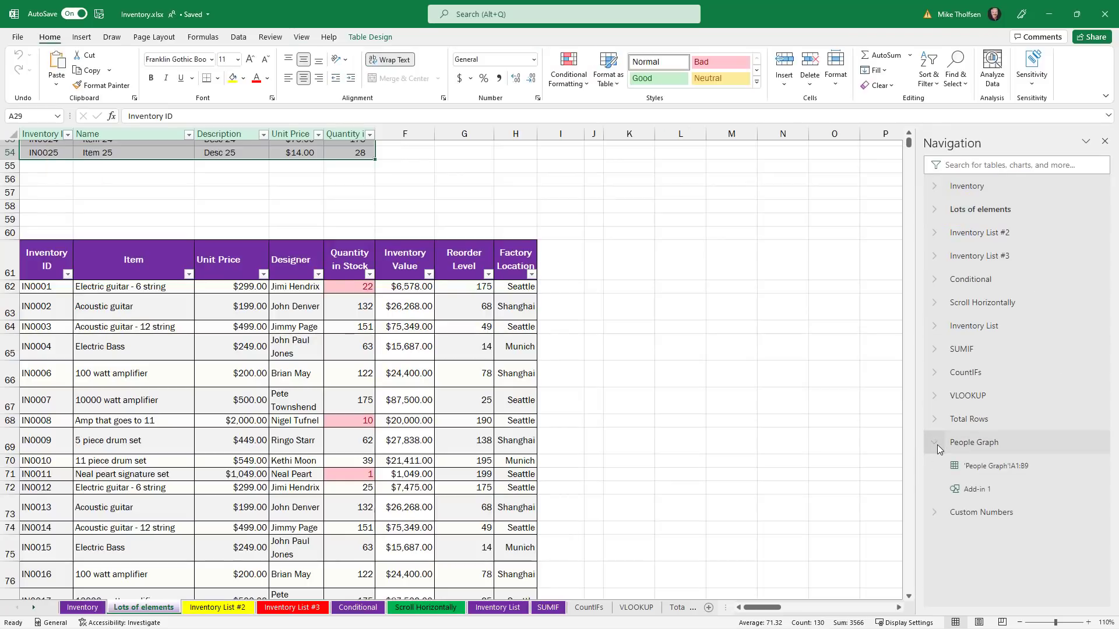
click(1006, 492)
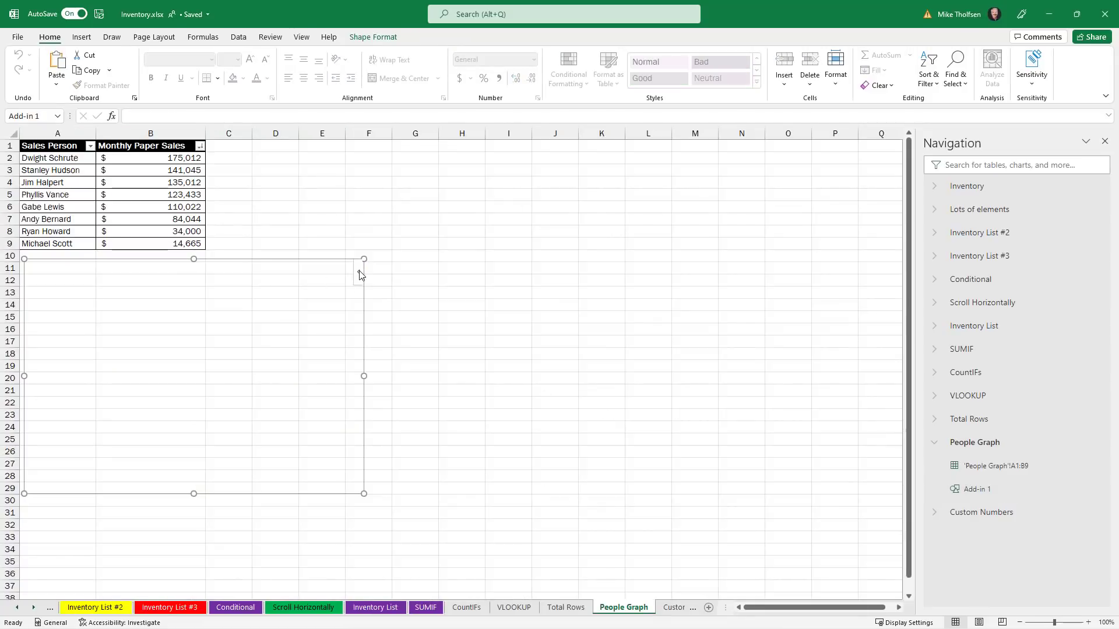
click(360, 274)
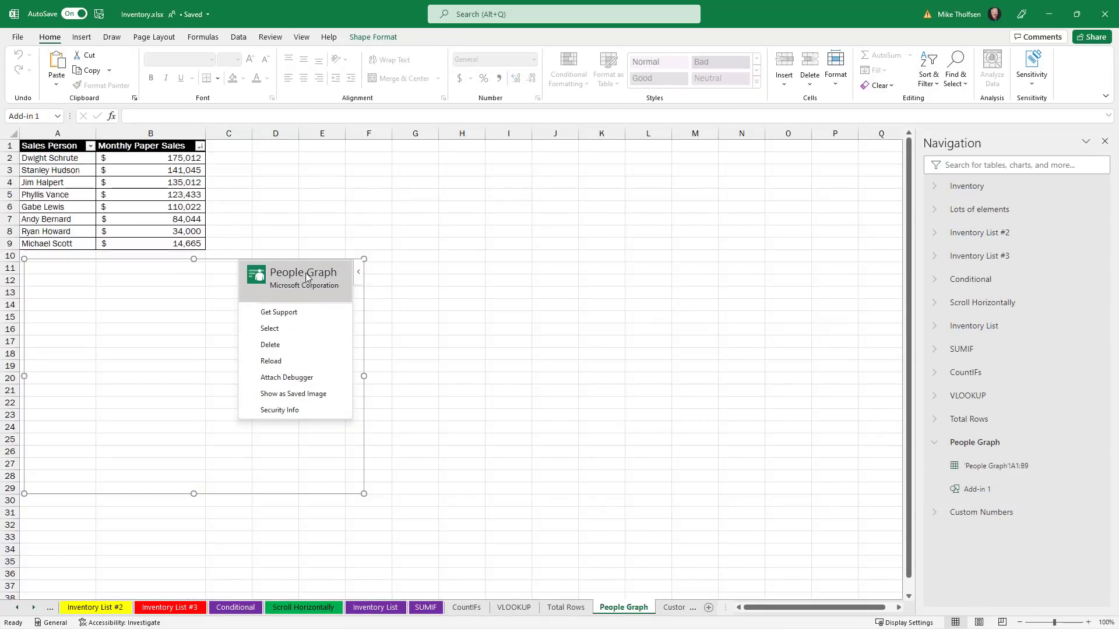
click(989, 166)
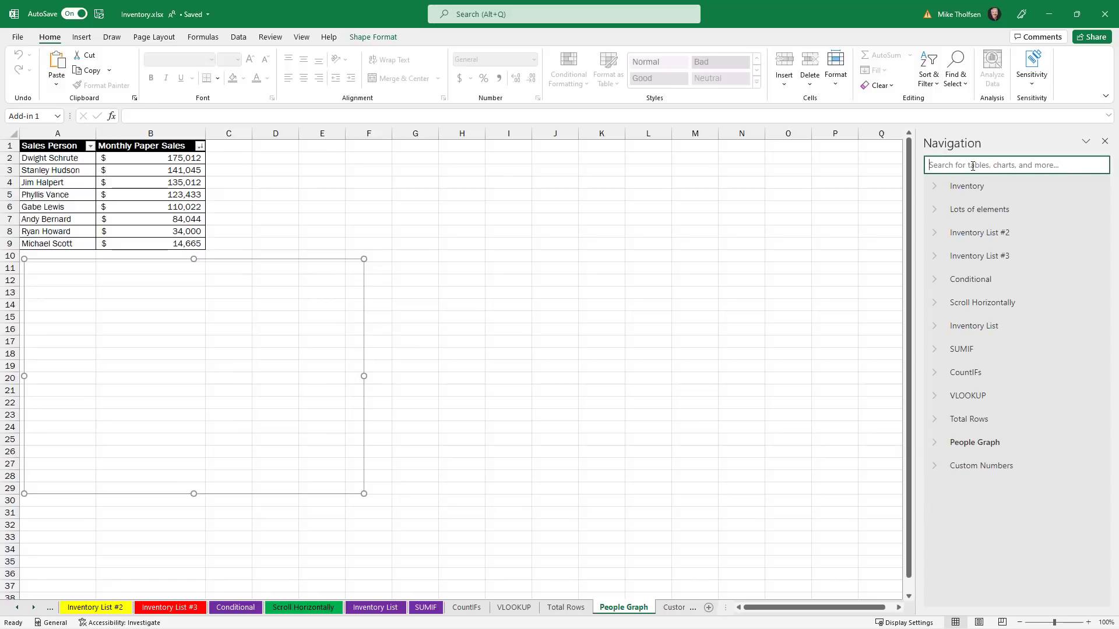
Search the Navigation pane for 'Peopl' and select the People Graph!A1:B9 sales data.
text(People)
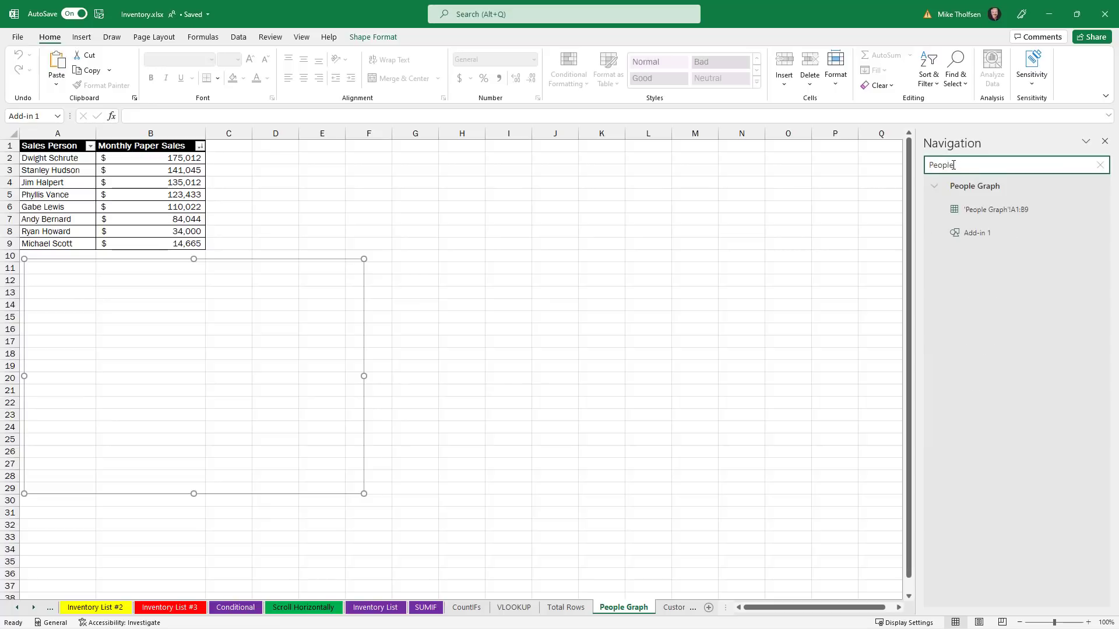
click(974, 214)
click(1096, 165)
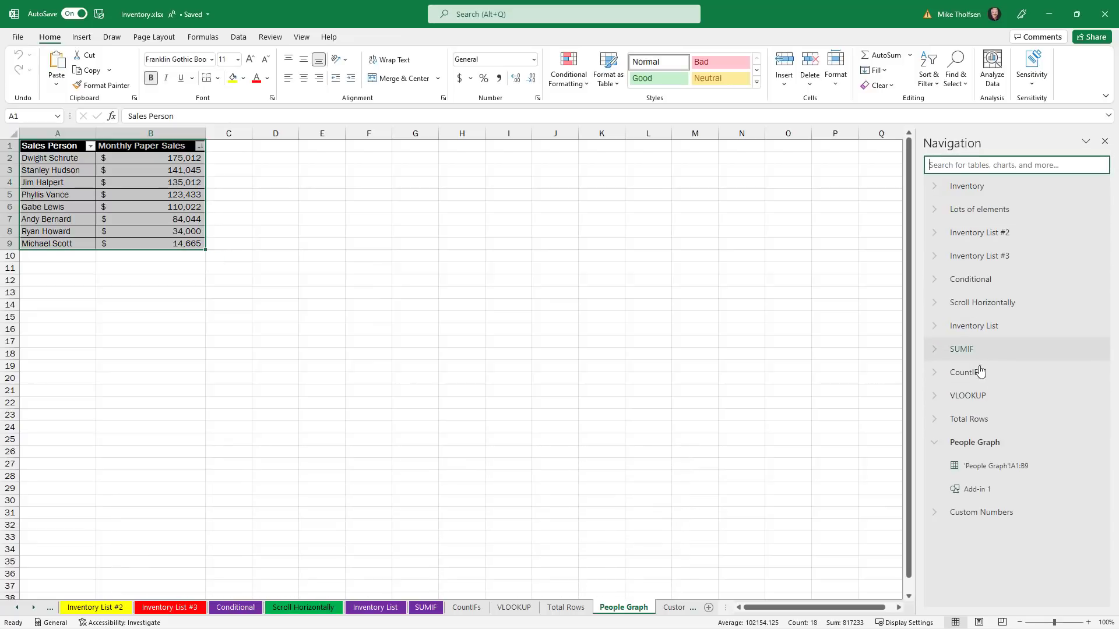
Switch in turn to the VLOOKUP, Scroll Horizontally and Lots of elements sheets.
click(984, 398)
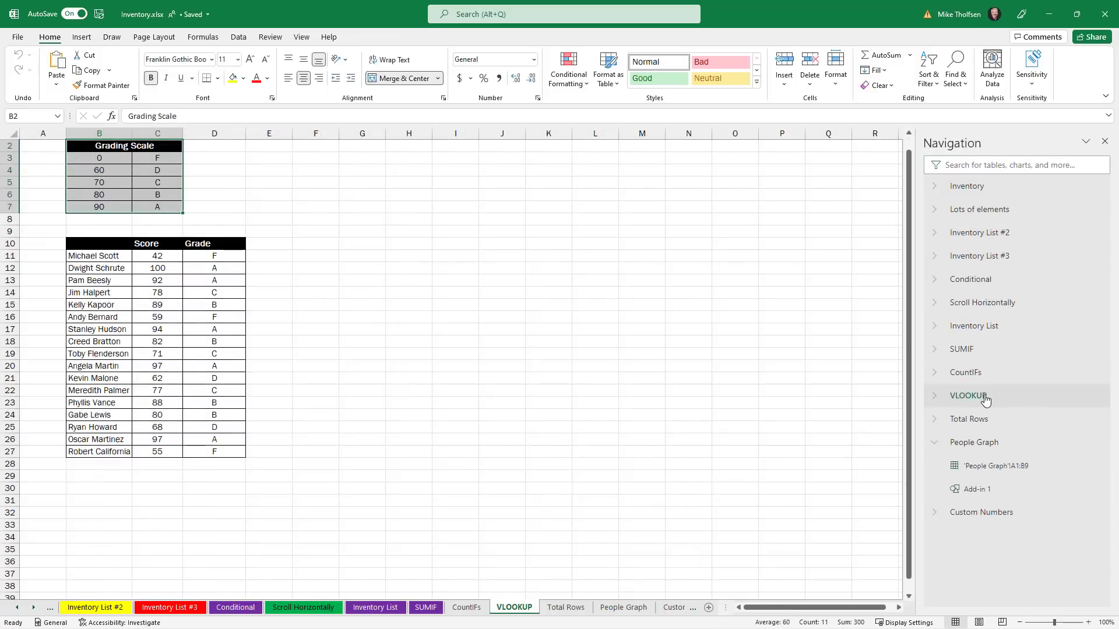
click(983, 303)
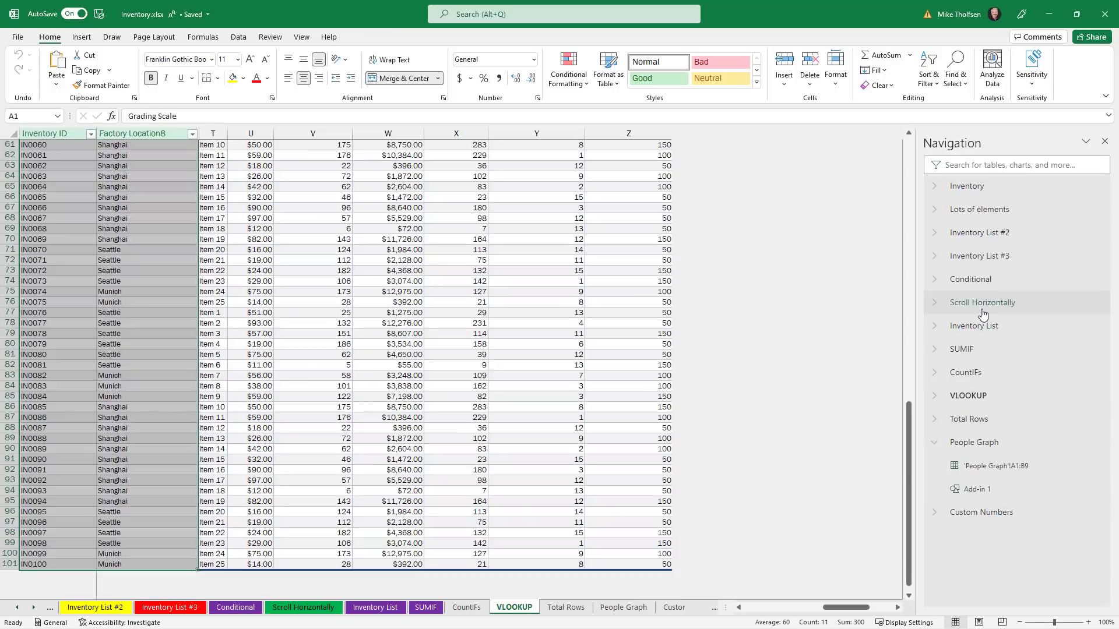
click(979, 209)
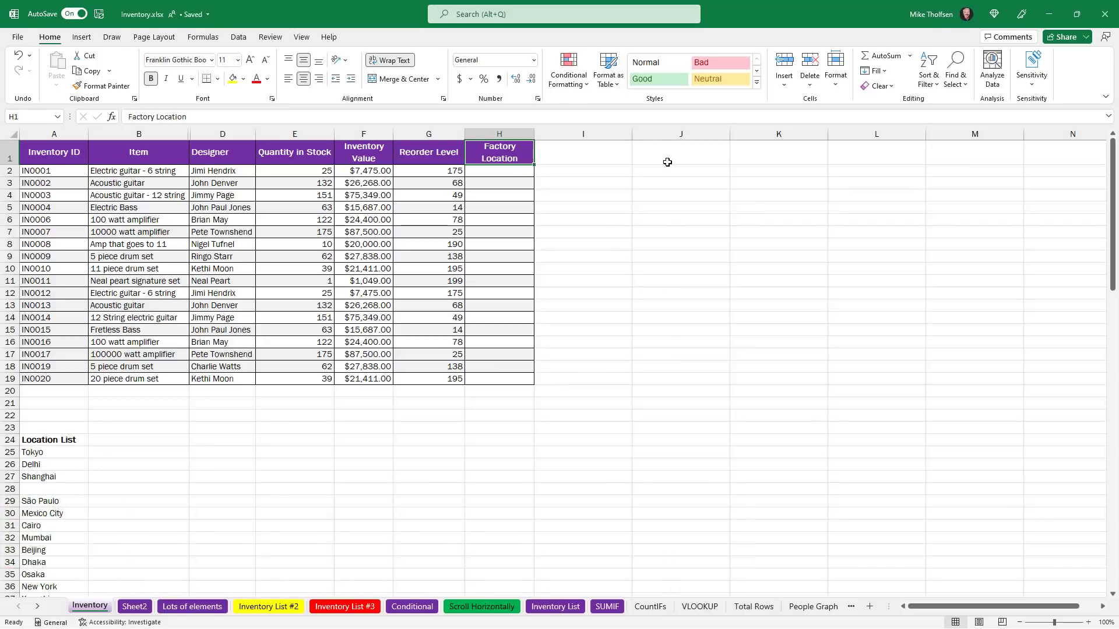
Set cell H2 to Hong Kong by typing 'Ho' and choosing it from the dropdown.
click(505, 172)
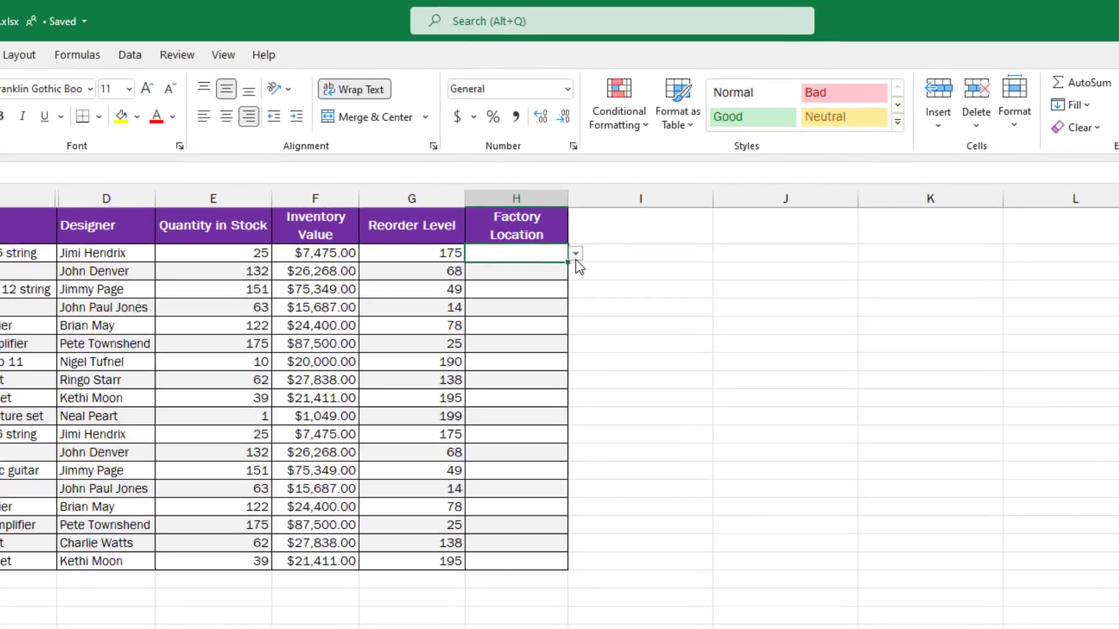
click(576, 256)
drag(474, 288, 464, 257)
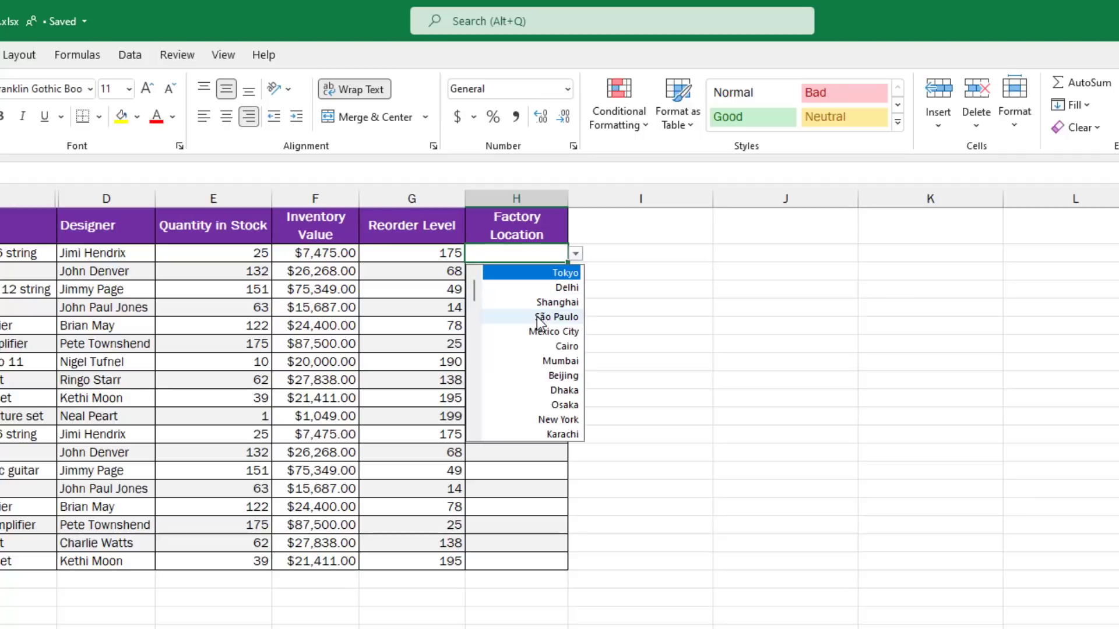
click(535, 255)
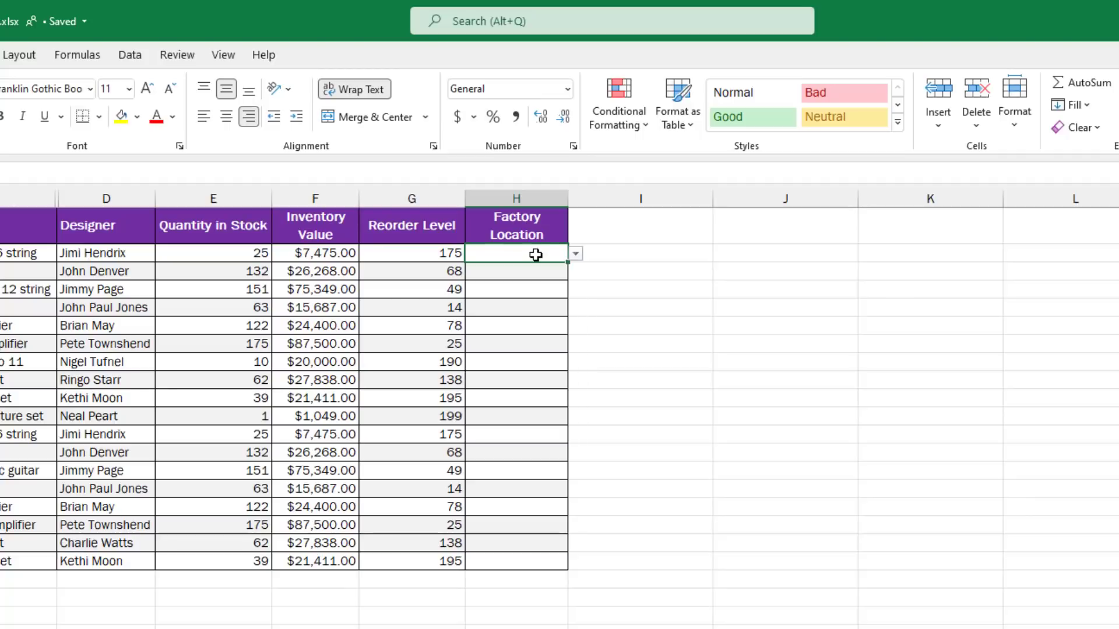
text(T)
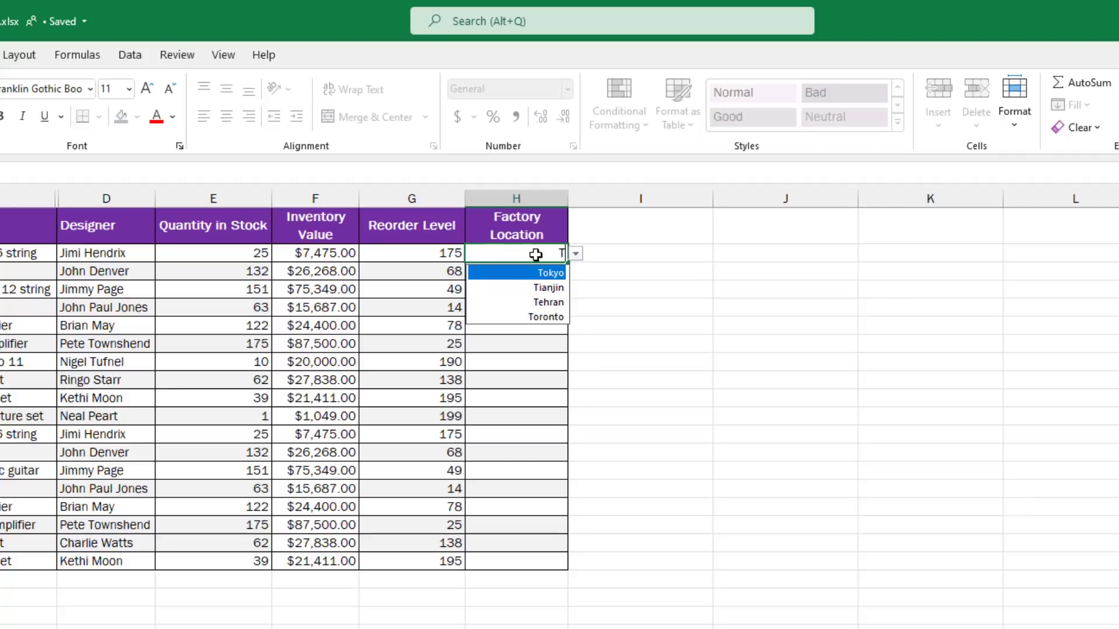
text(o)
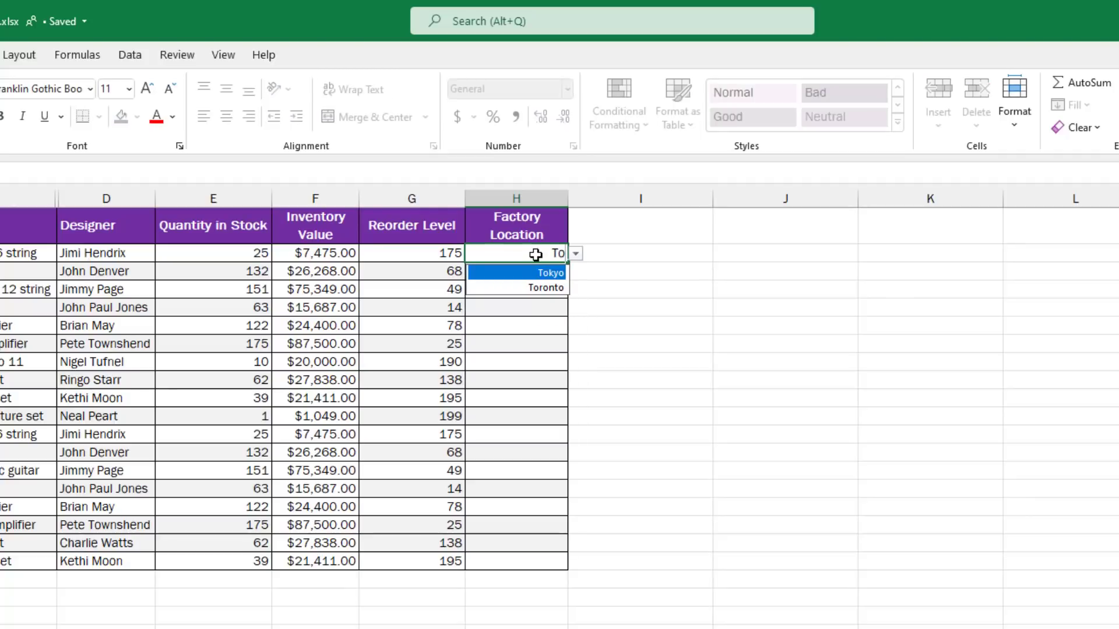
text(k)
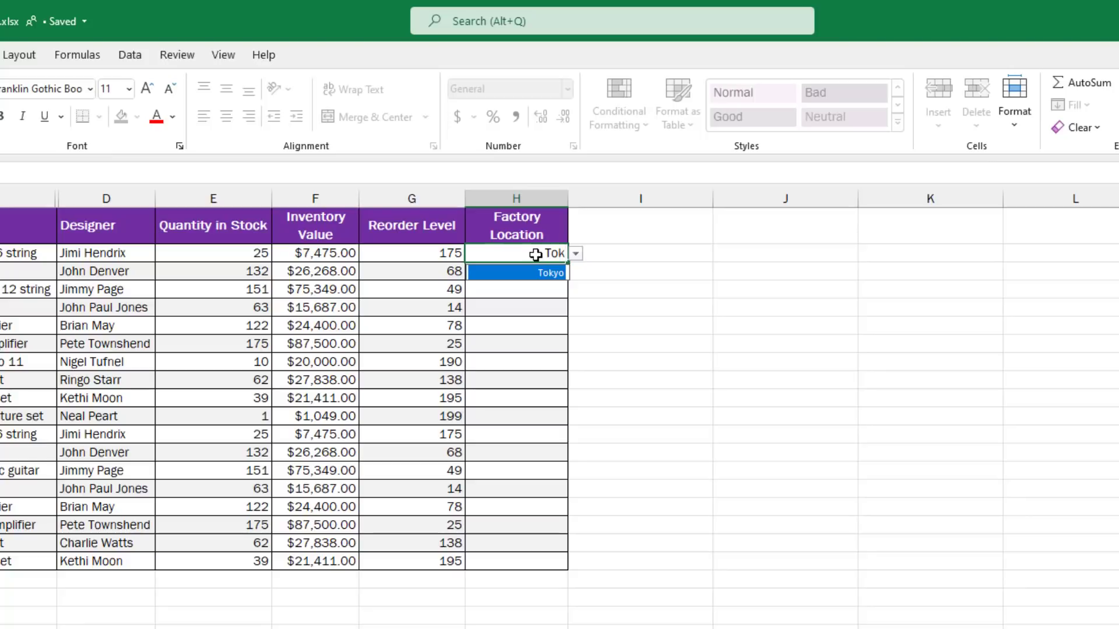
key(BackSpace)
key(BackSpace)
key(BackSpace)
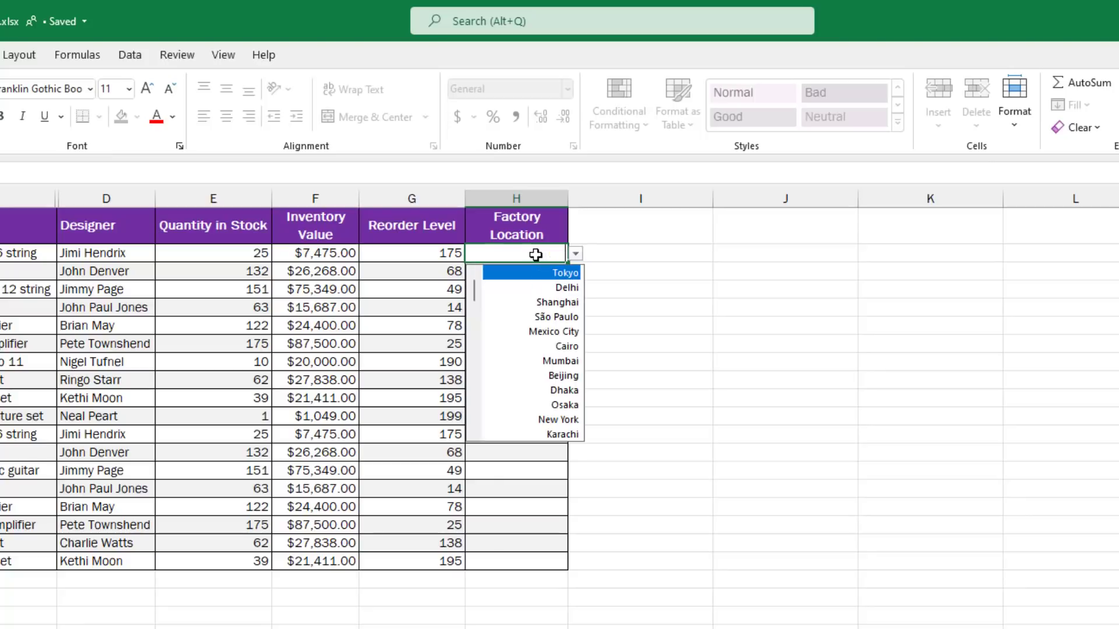
text(H)
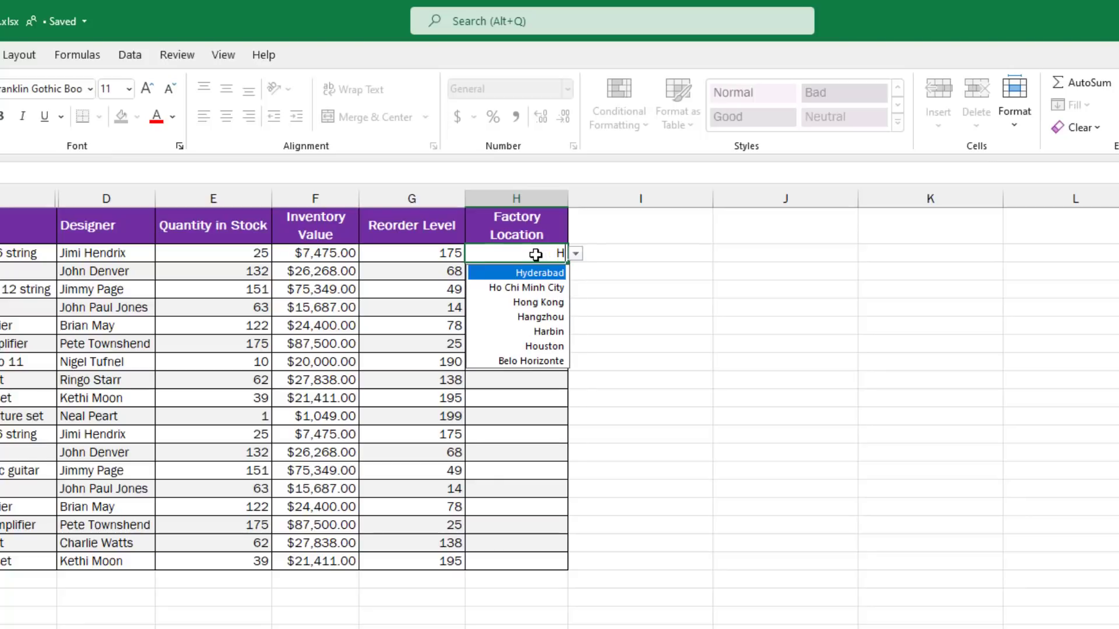
text(o)
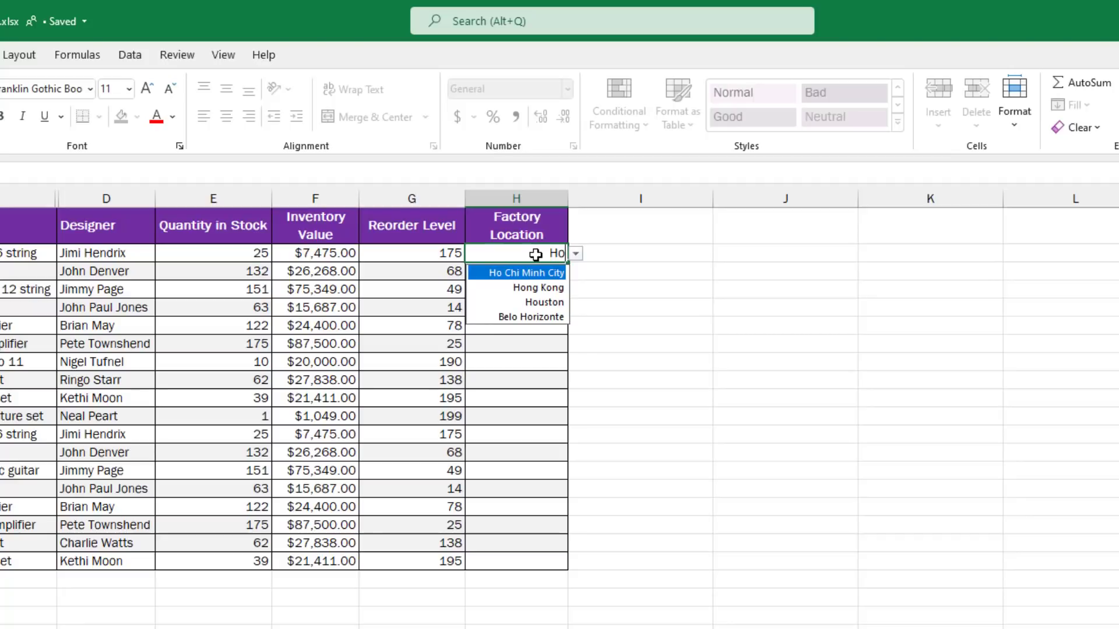
click(550, 288)
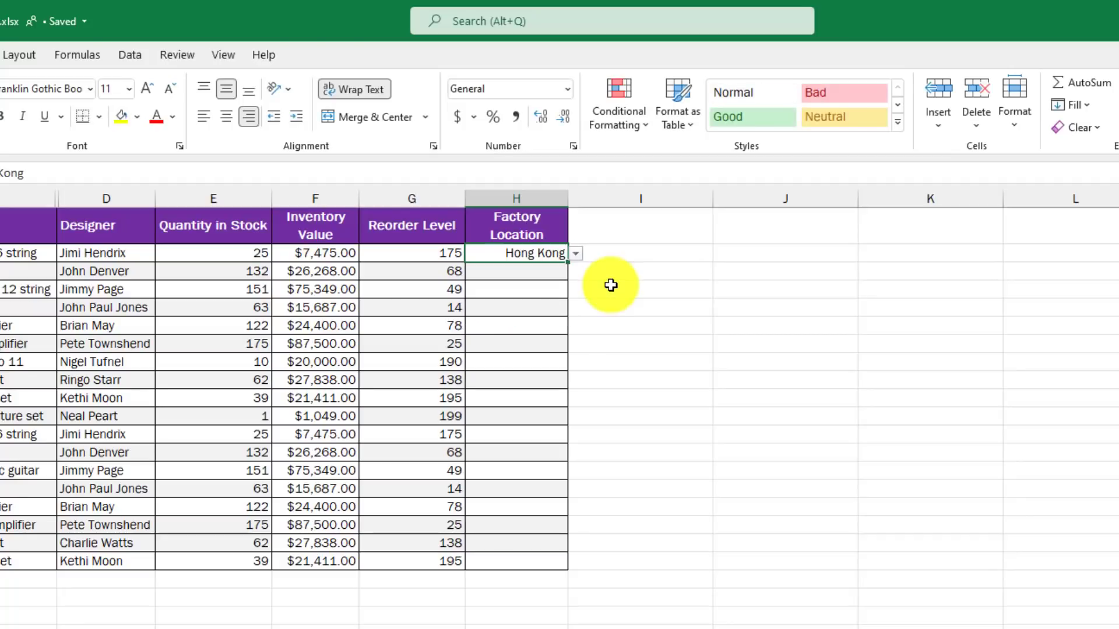
Check the Data Validation list source =$A$25:$A$109, cancel unchanged, and scroll to the Location List.
click(131, 56)
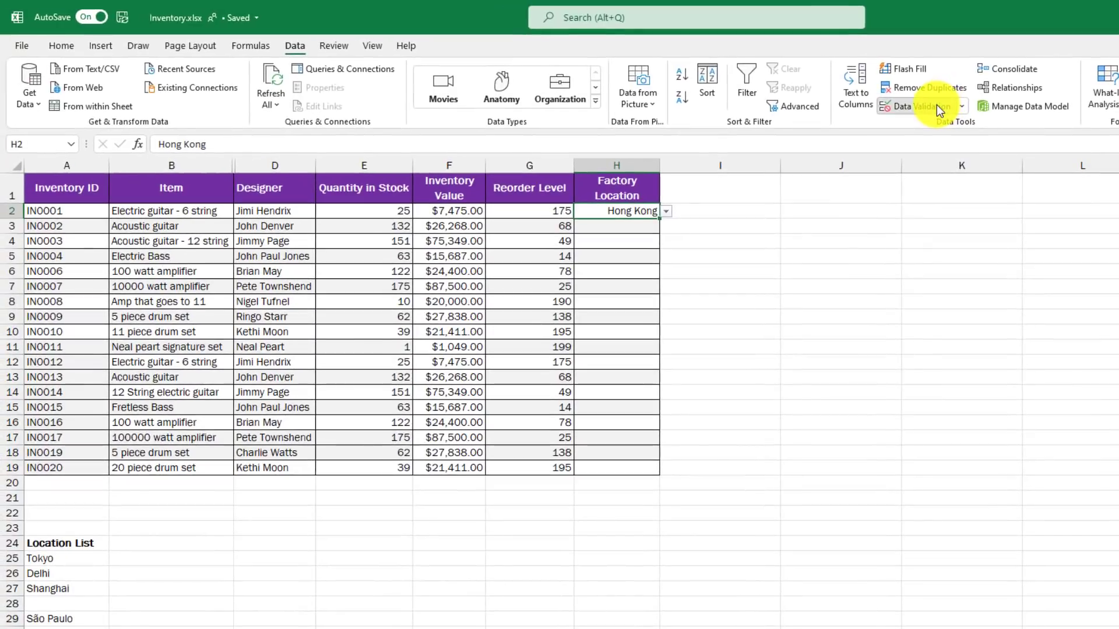
click(900, 124)
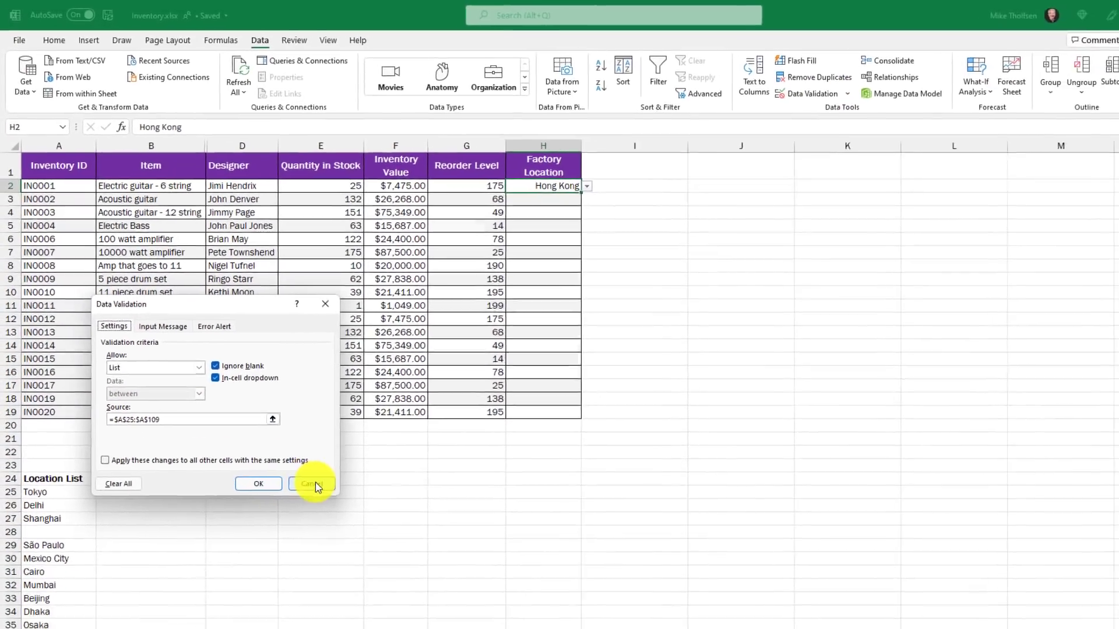
click(353, 547)
scroll(77, 542, down, 3)
scroll(61, 439, down, 5)
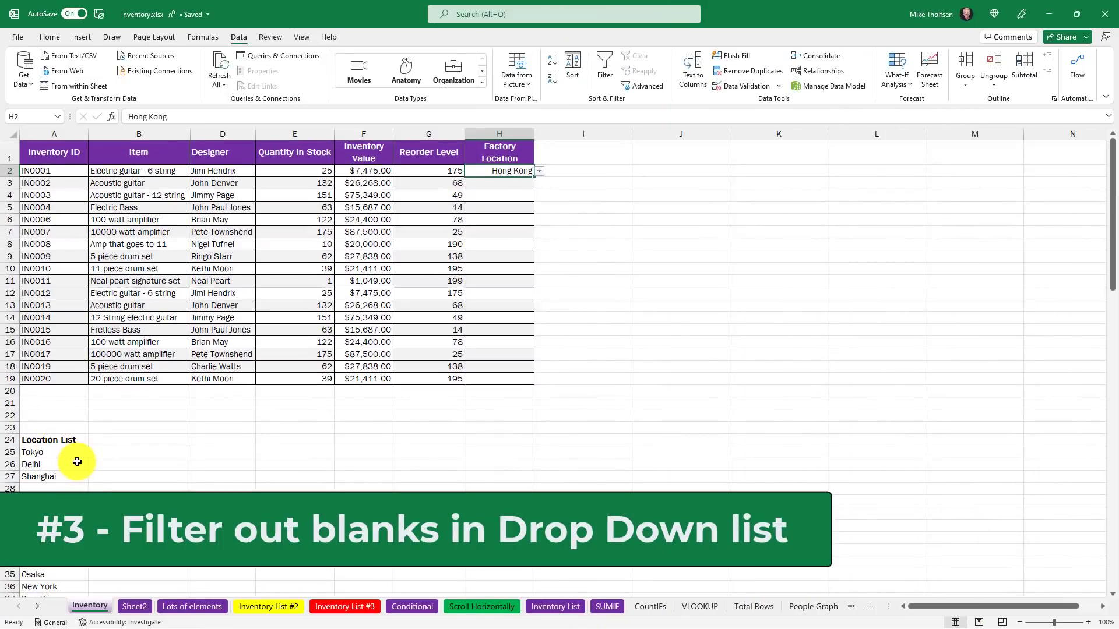
Point out the blank cells A28, A39 and A43 in the Location List.
click(57, 488)
scroll(55, 490, down, 4)
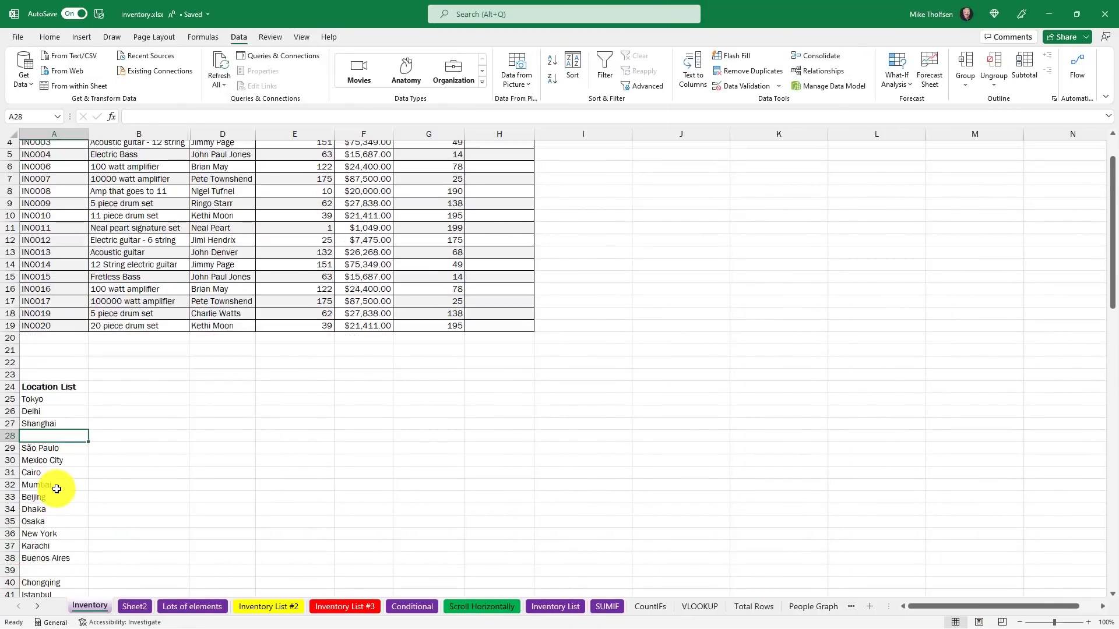
click(59, 461)
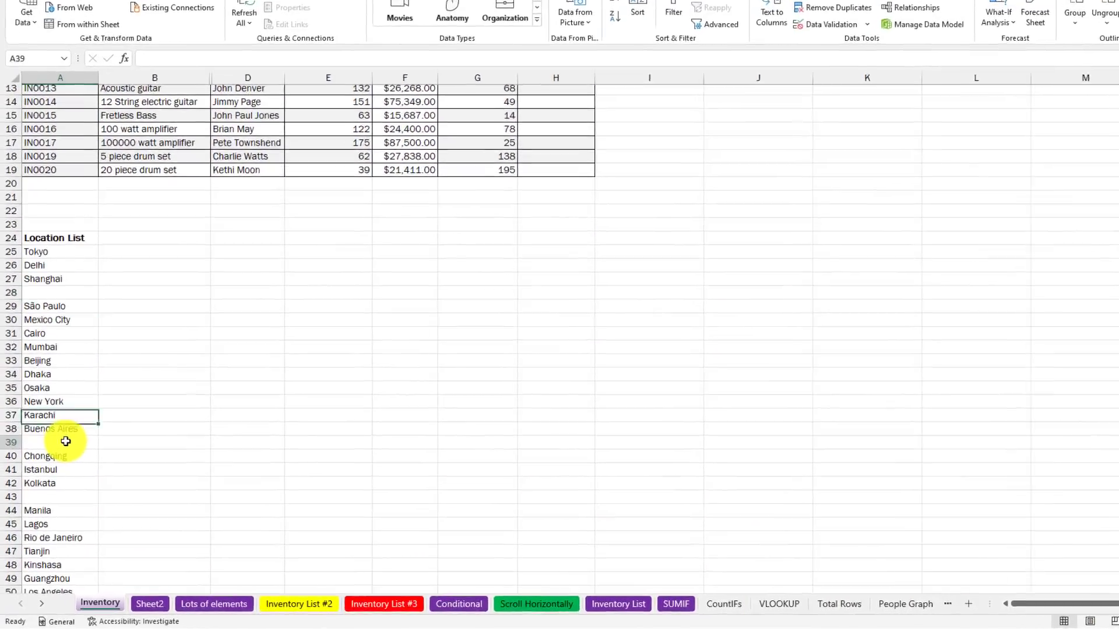
click(70, 498)
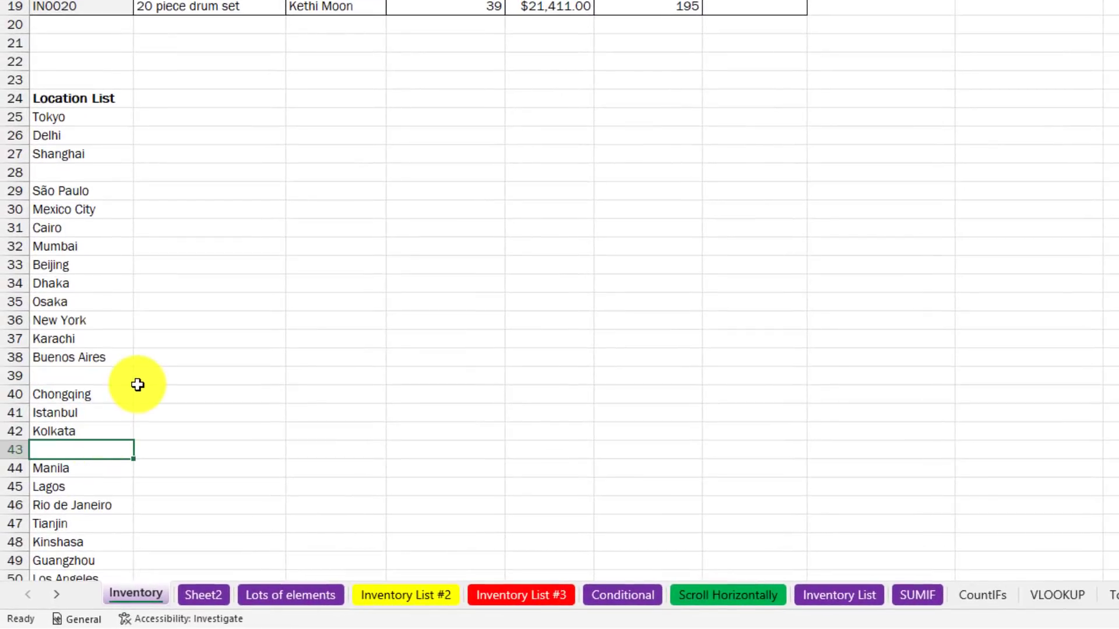
scroll(137, 384, up, 4)
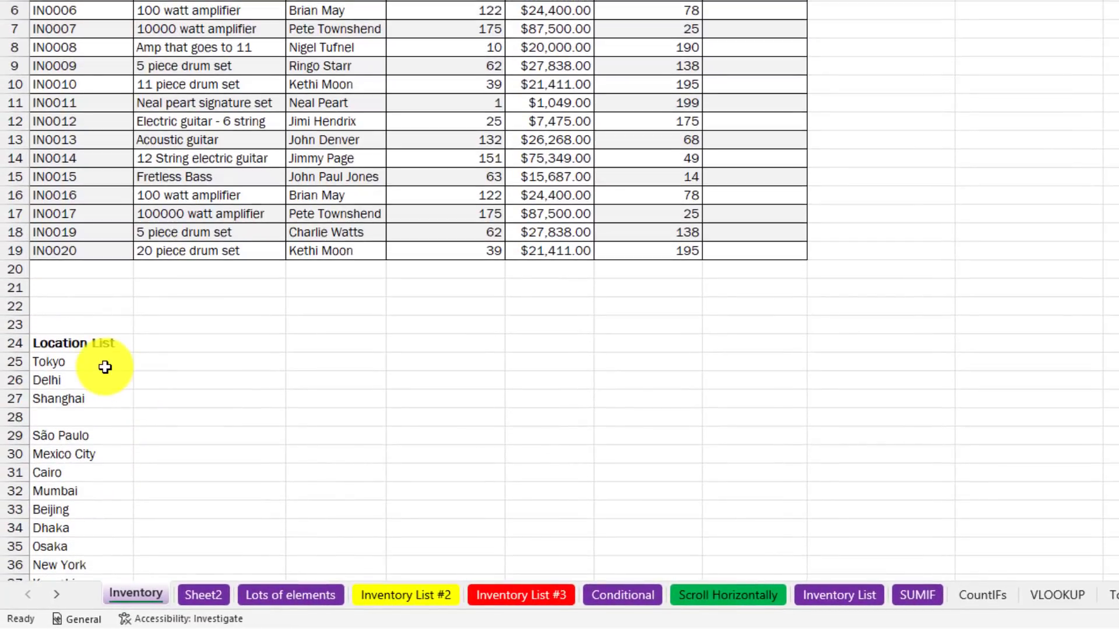
scroll(105, 367, down, 4)
scroll(105, 367, up, 4)
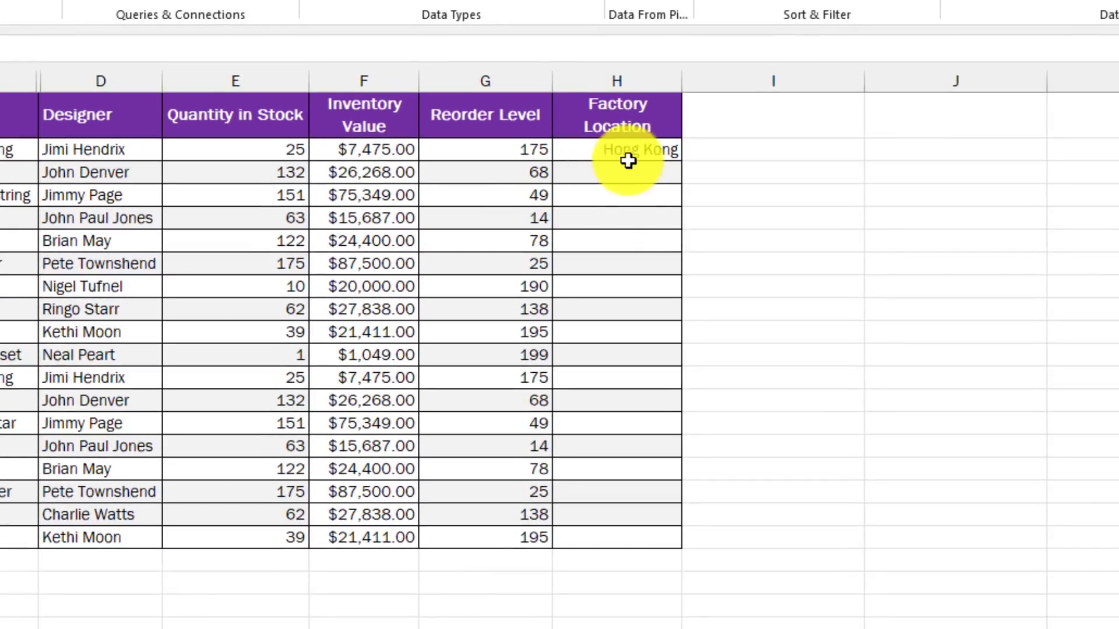
Select cell H3 and show its Factory Location city choices.
click(601, 110)
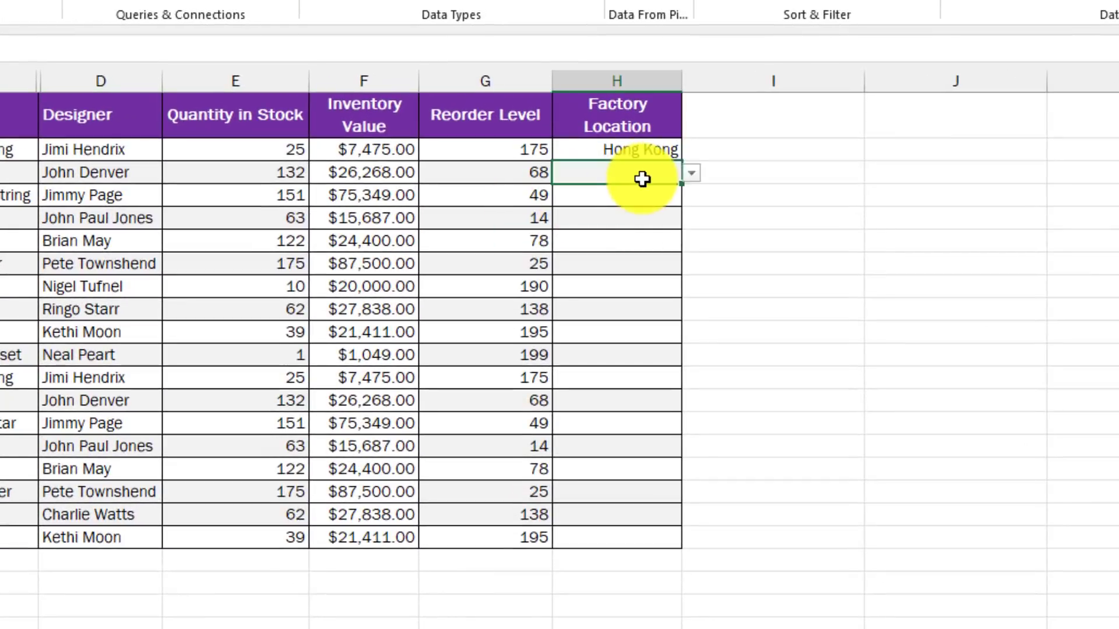
click(694, 178)
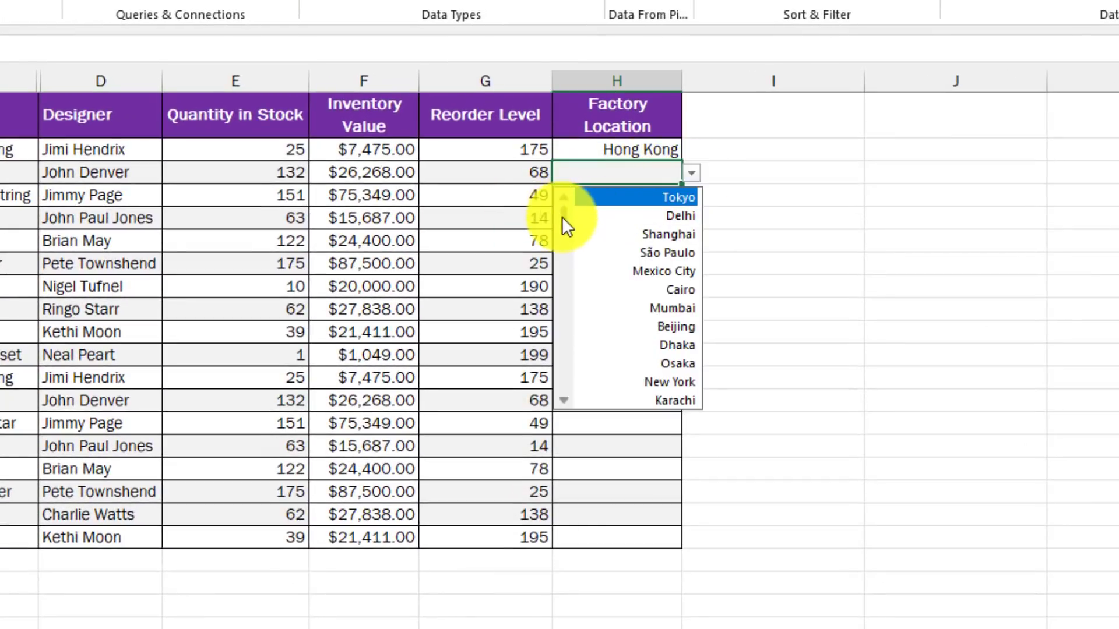
drag(562, 217, 564, 191)
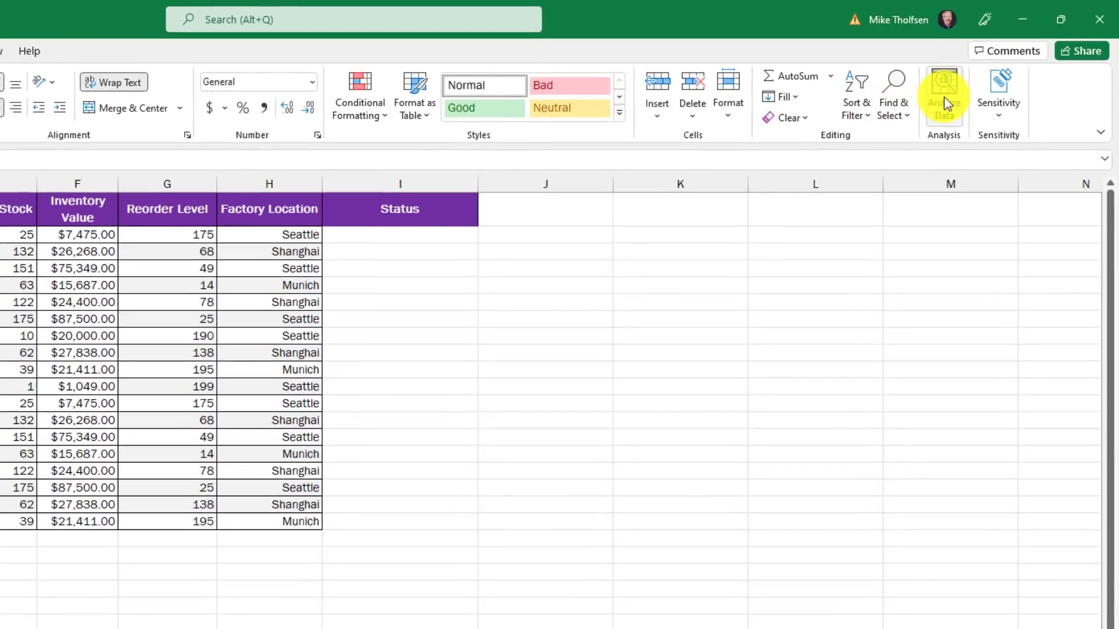
Insert the Analyze Data scatter chart of Quantity in Stock vs Inventory Value.
click(949, 96)
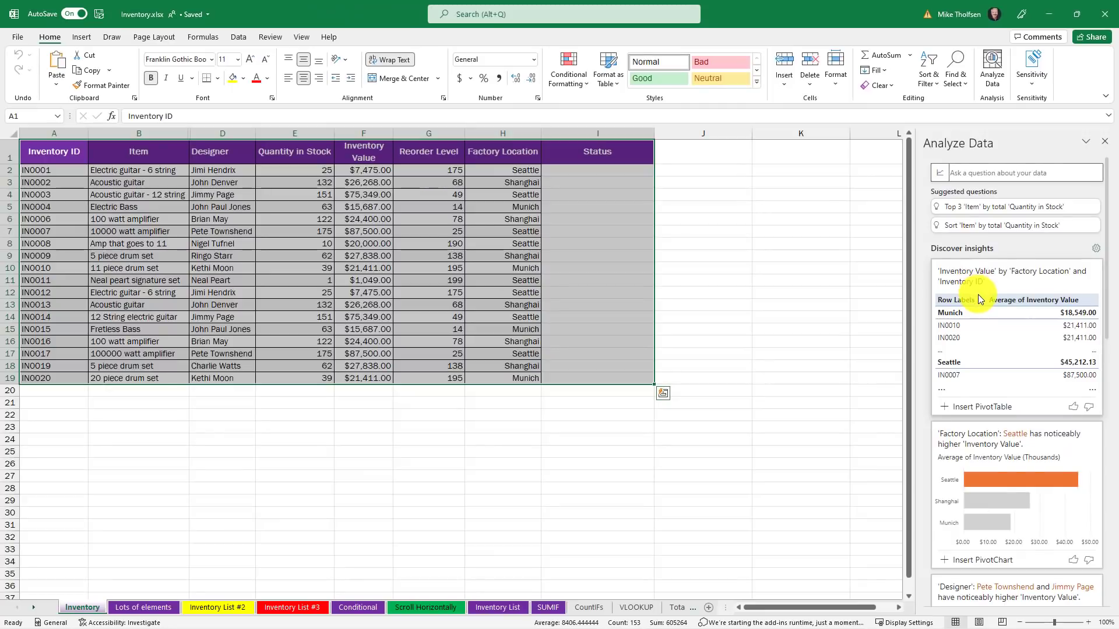
scroll(978, 295, down, 3)
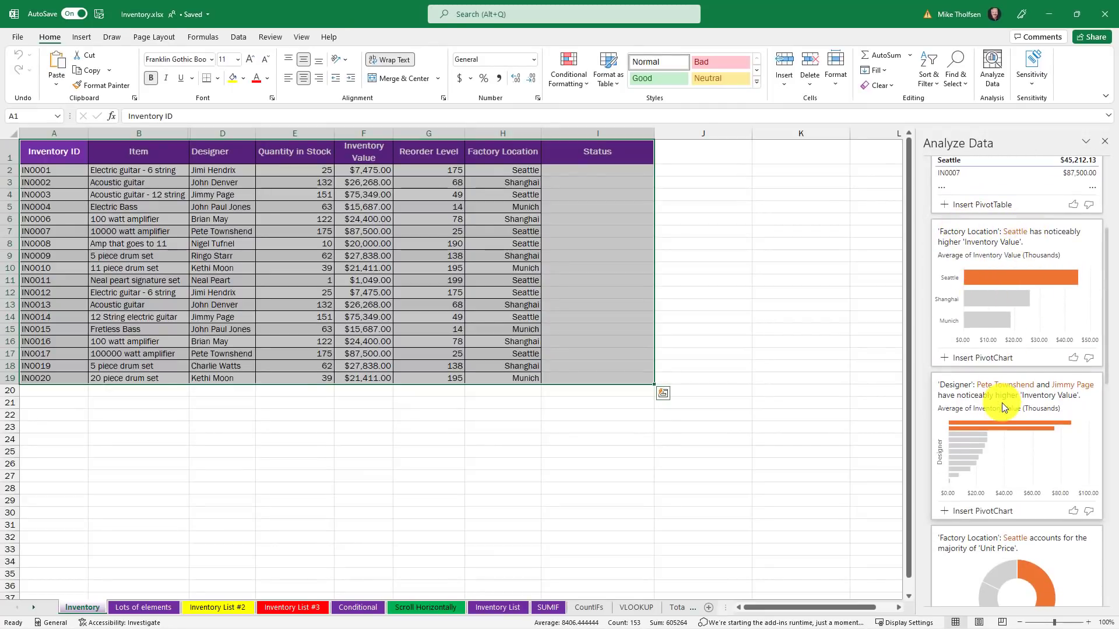
scroll(999, 400, down, 1)
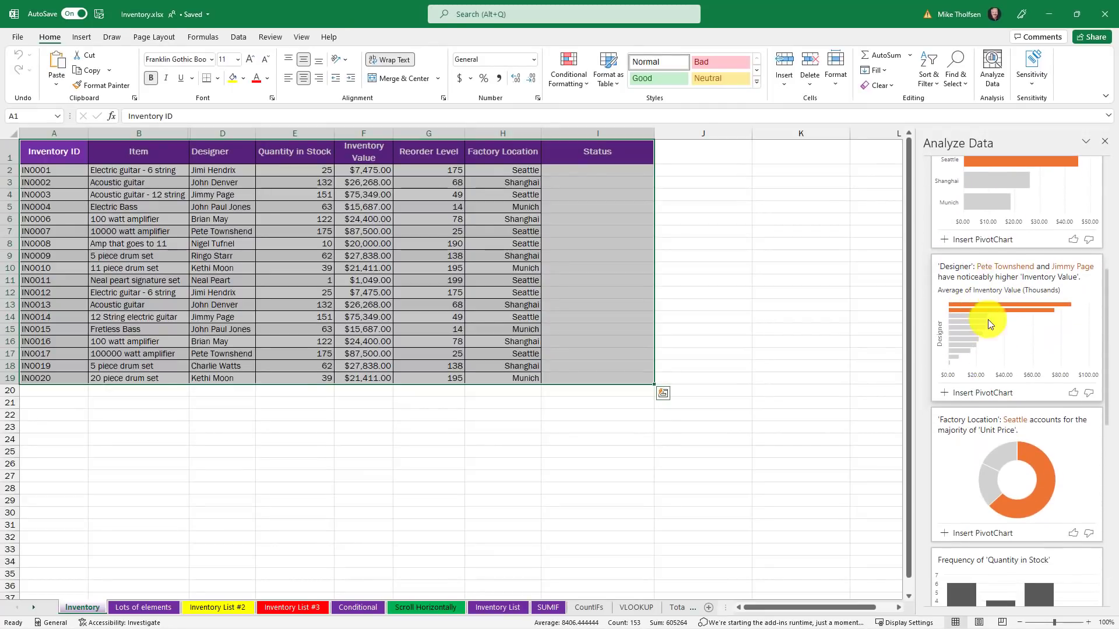
scroll(990, 350, down, 3)
scroll(987, 303, down, 2)
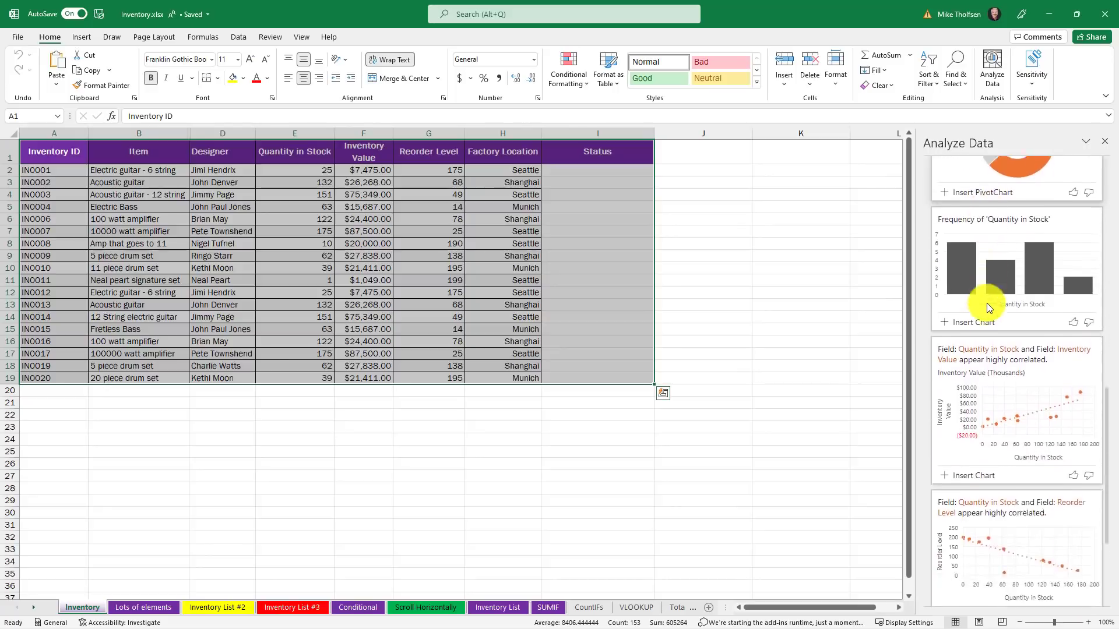
scroll(988, 303, down, 2)
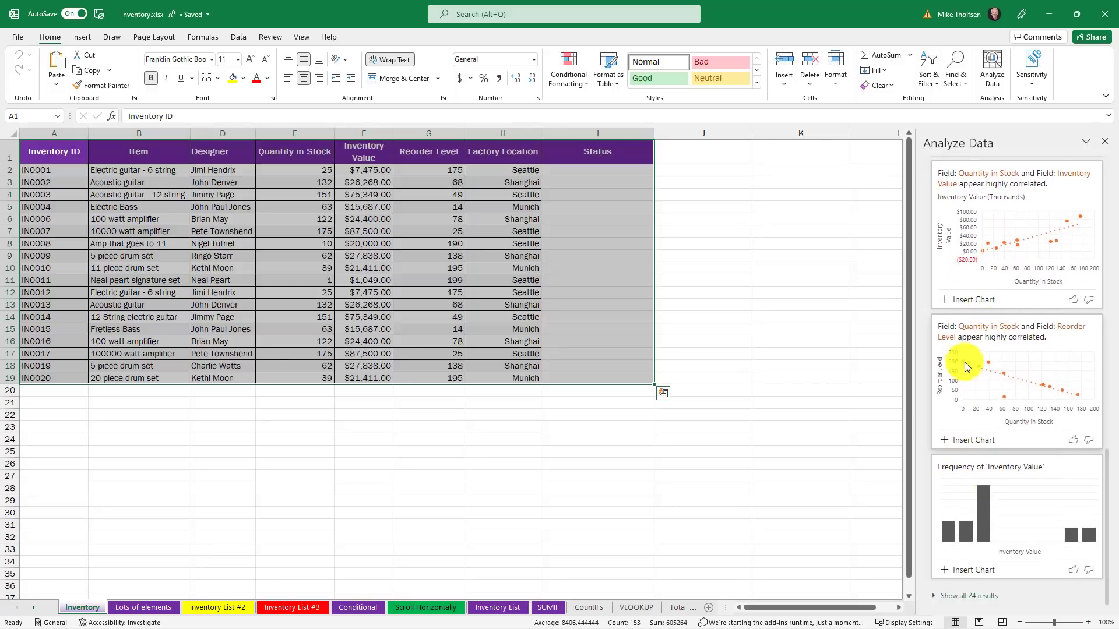
click(973, 300)
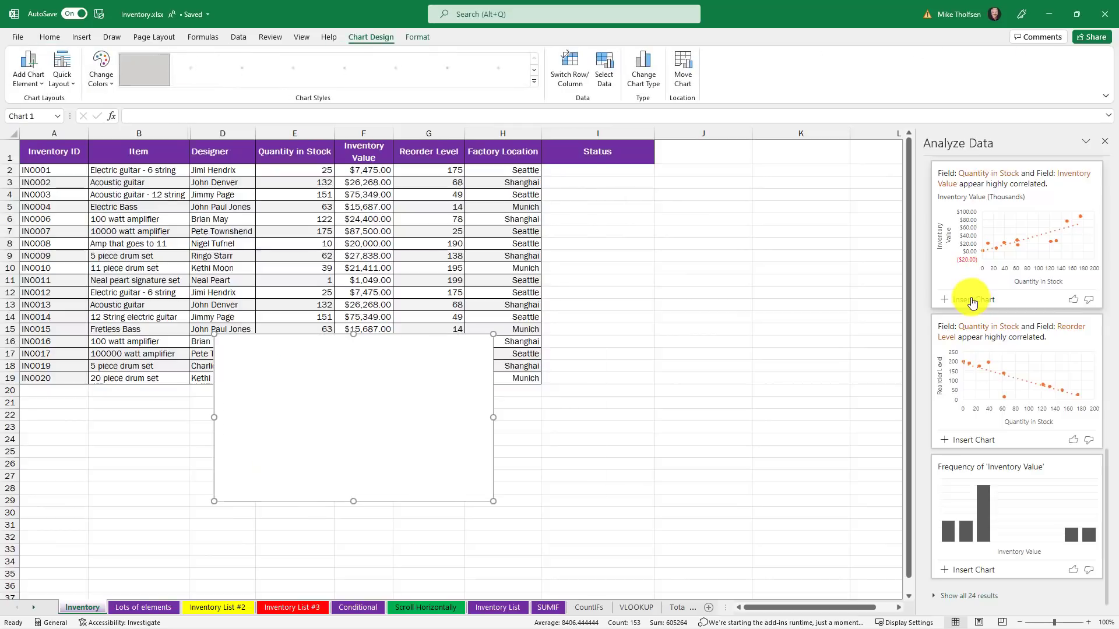
Enlarge the inserted scatter chart by dragging its corner handle.
drag(493, 505, 566, 532)
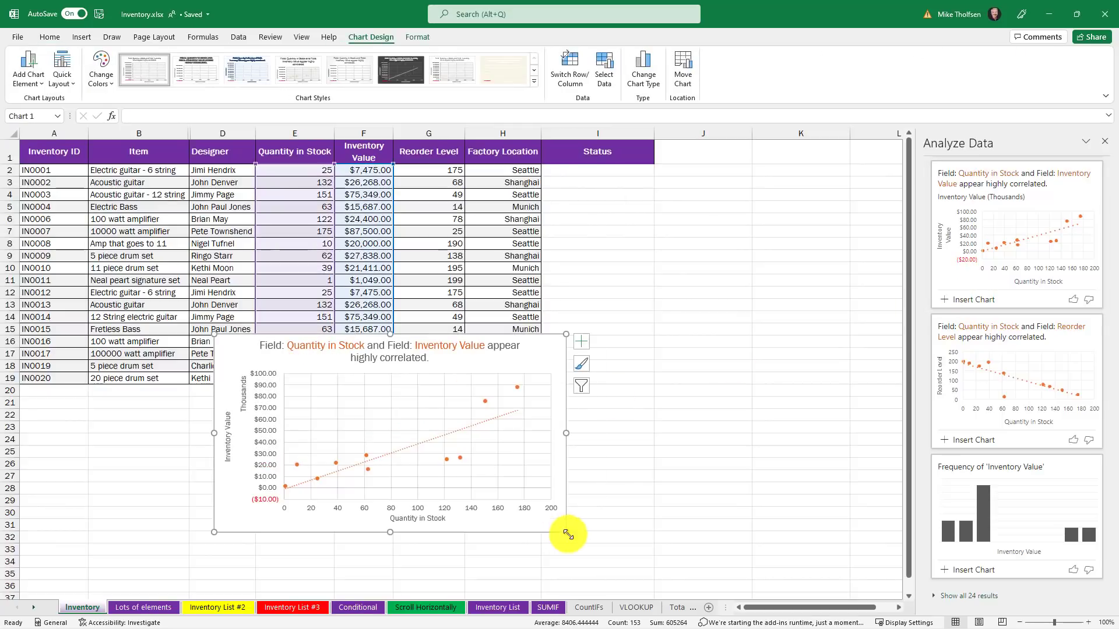
click(414, 408)
scroll(1030, 294, down, 5)
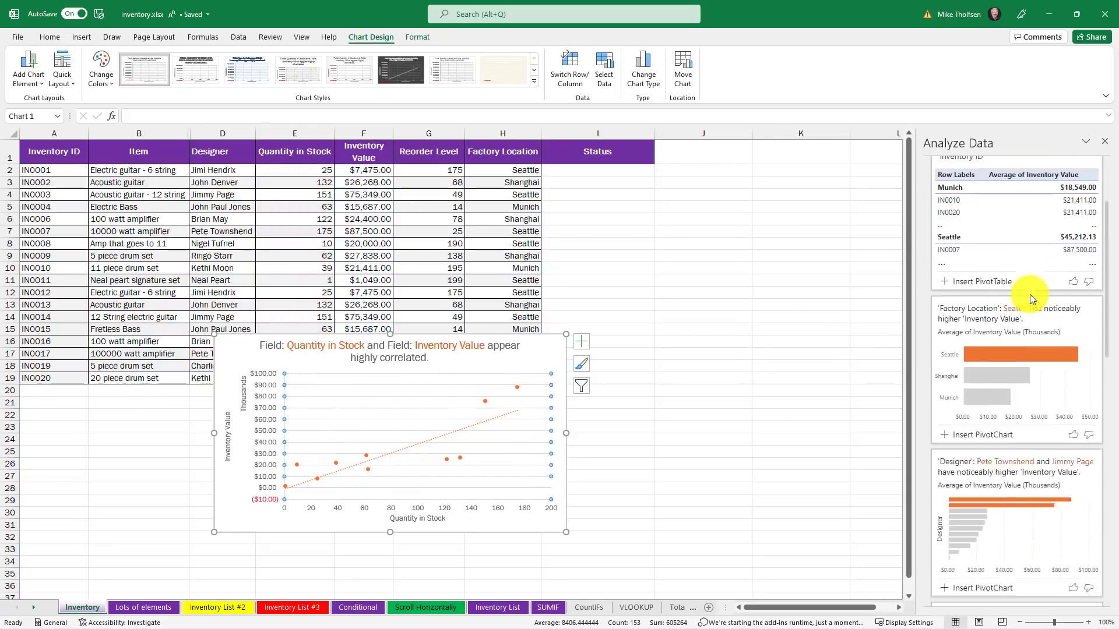
scroll(1030, 295, up, 5)
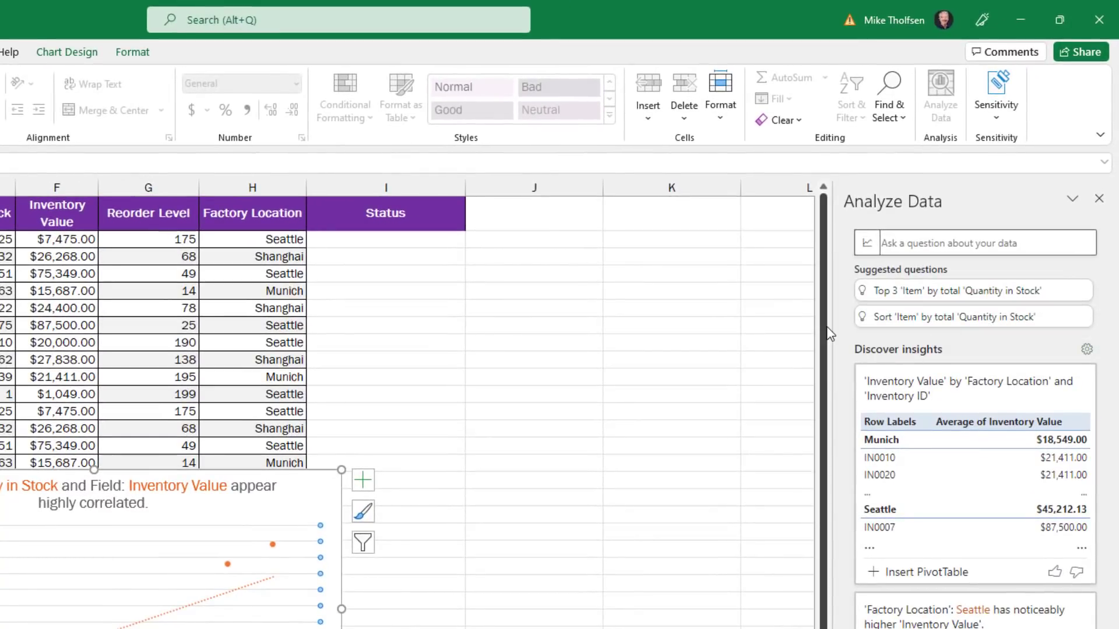
Ask Analyze Data 'What is the total quantity in stock' to get 1549.
click(985, 234)
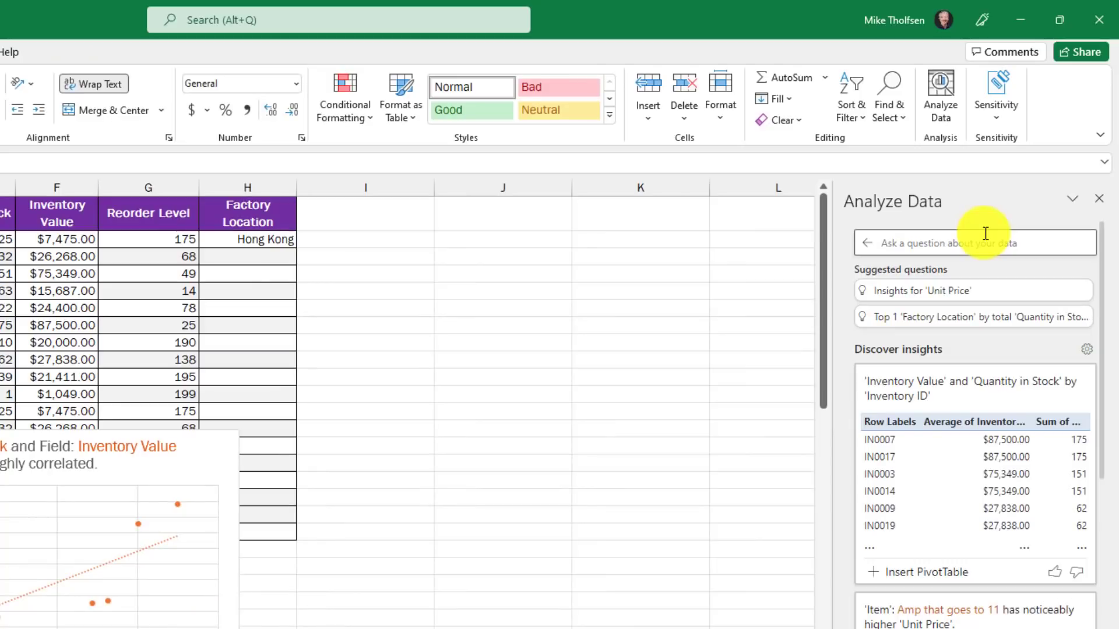
text(What is the total quantity in stock)
key(Return)
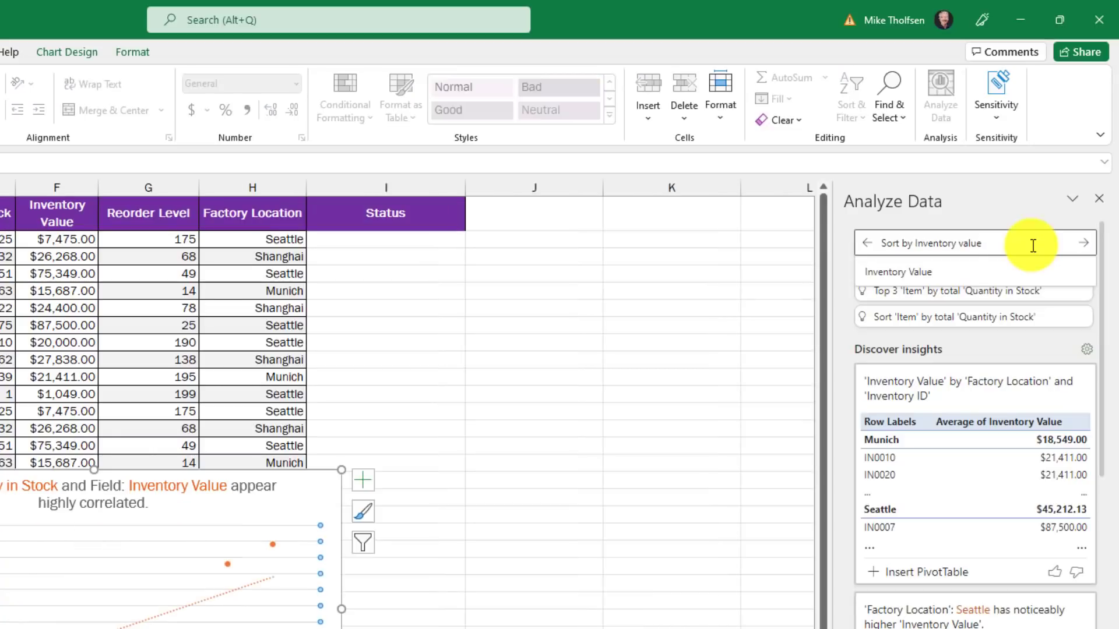
Insert the table sorted by inventory value, then ask about reorder levels by factory location.
click(1085, 243)
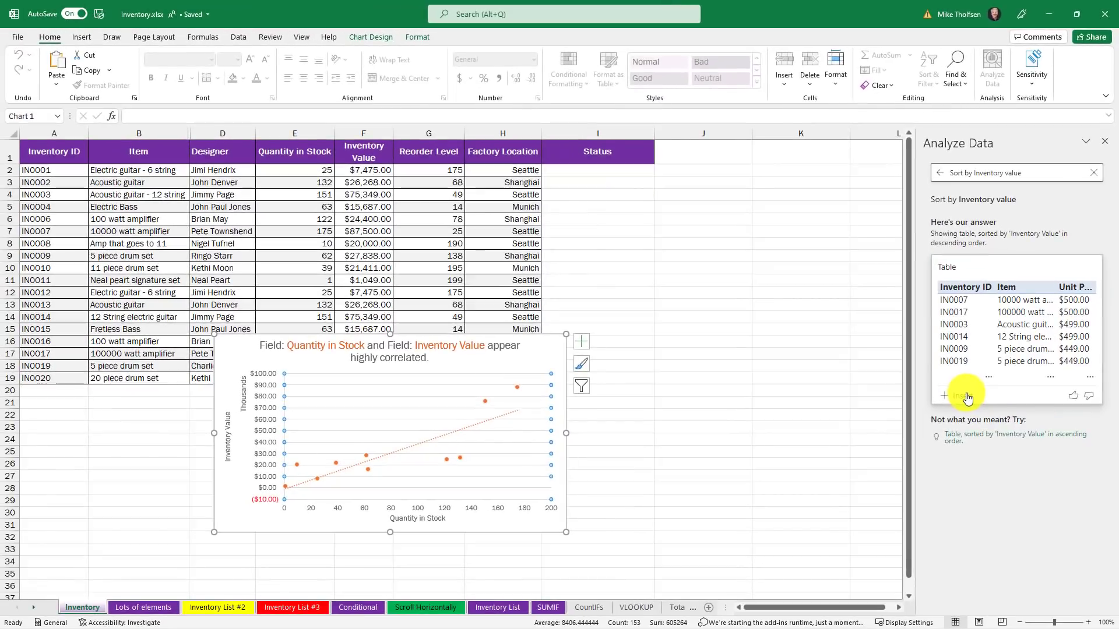
click(966, 396)
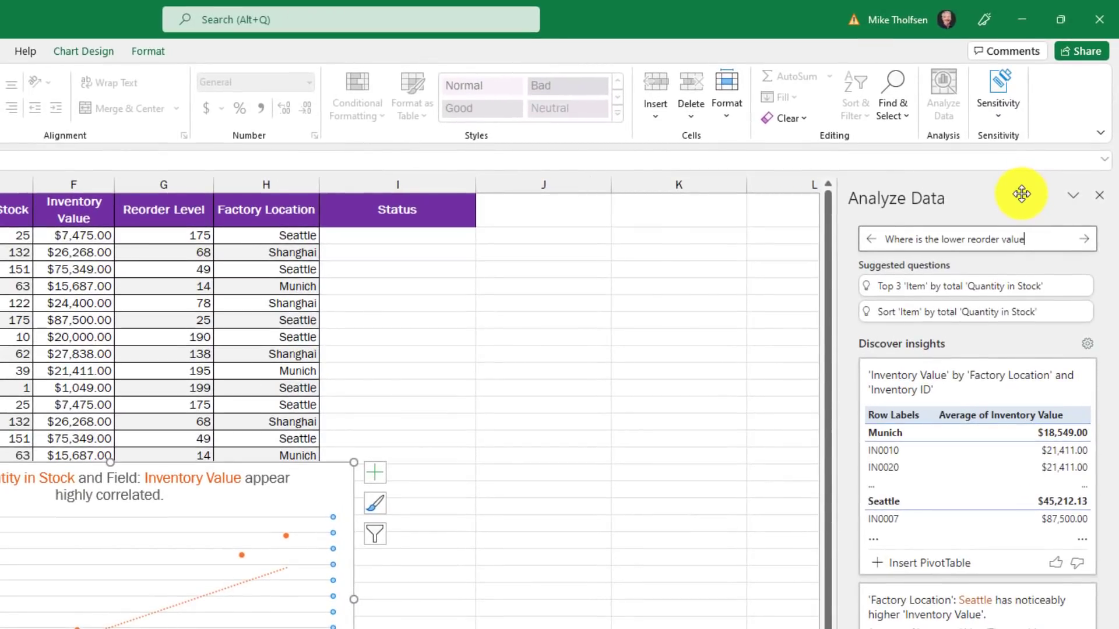
click(1086, 240)
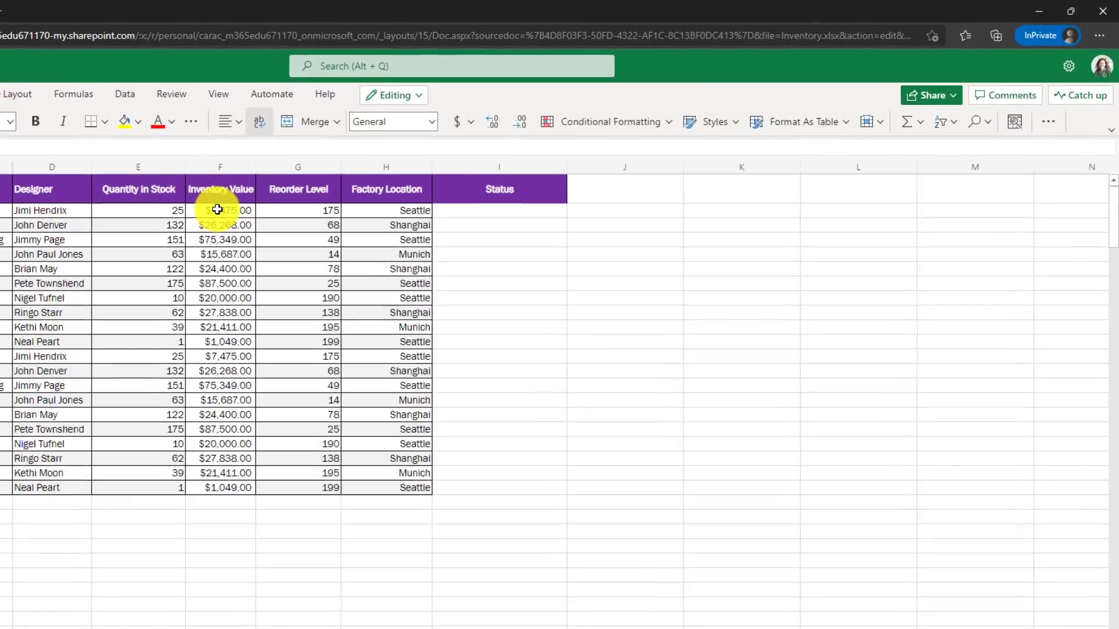
Select cells F2 through F21 holding the Inventory Value amounts.
drag(217, 210, 235, 486)
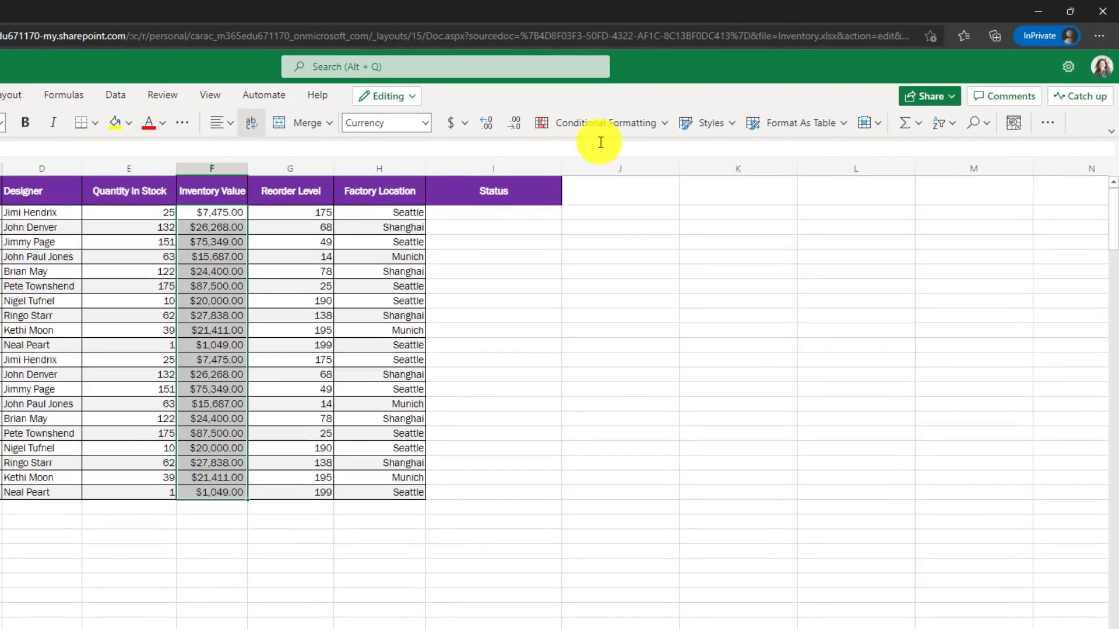
From Manage Rules, add a new conditional formatting rule for F2:F21 and list its rule types.
click(620, 130)
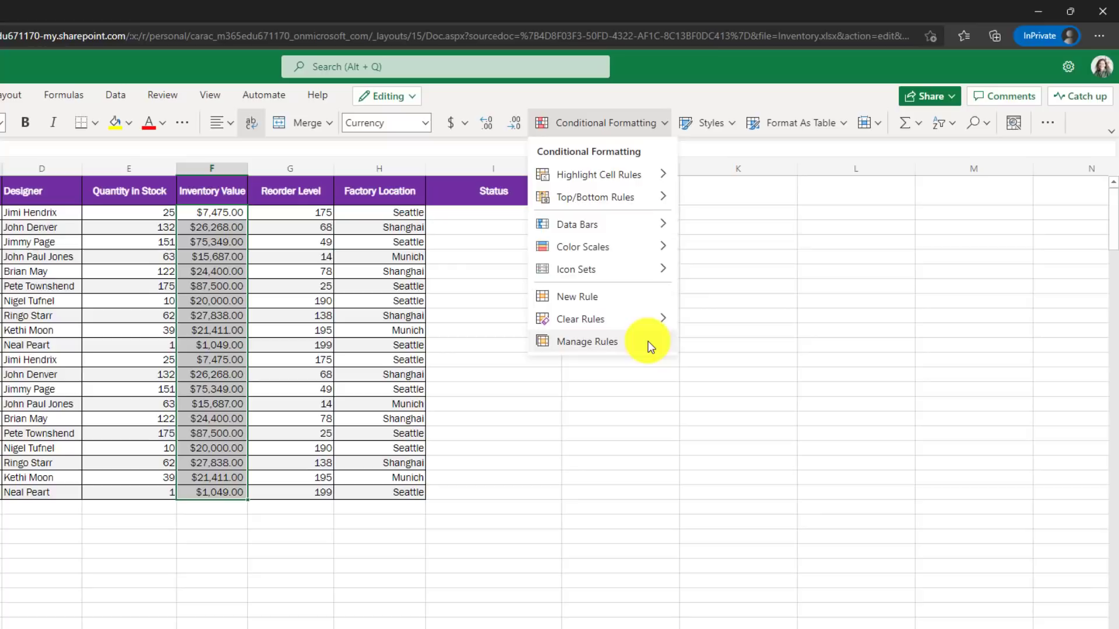
click(587, 342)
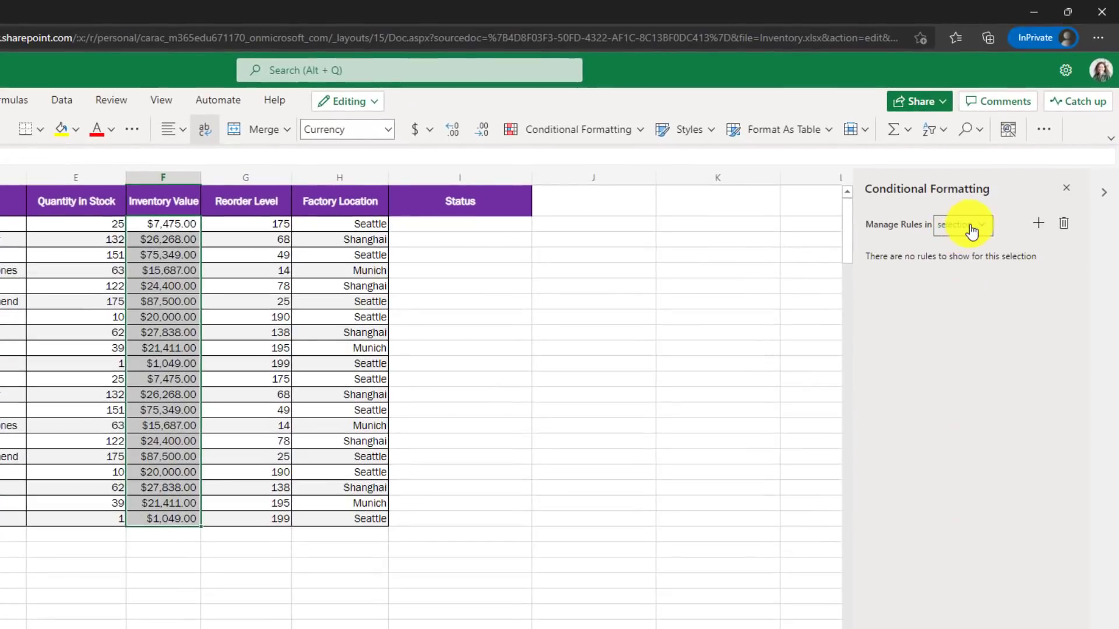
click(983, 232)
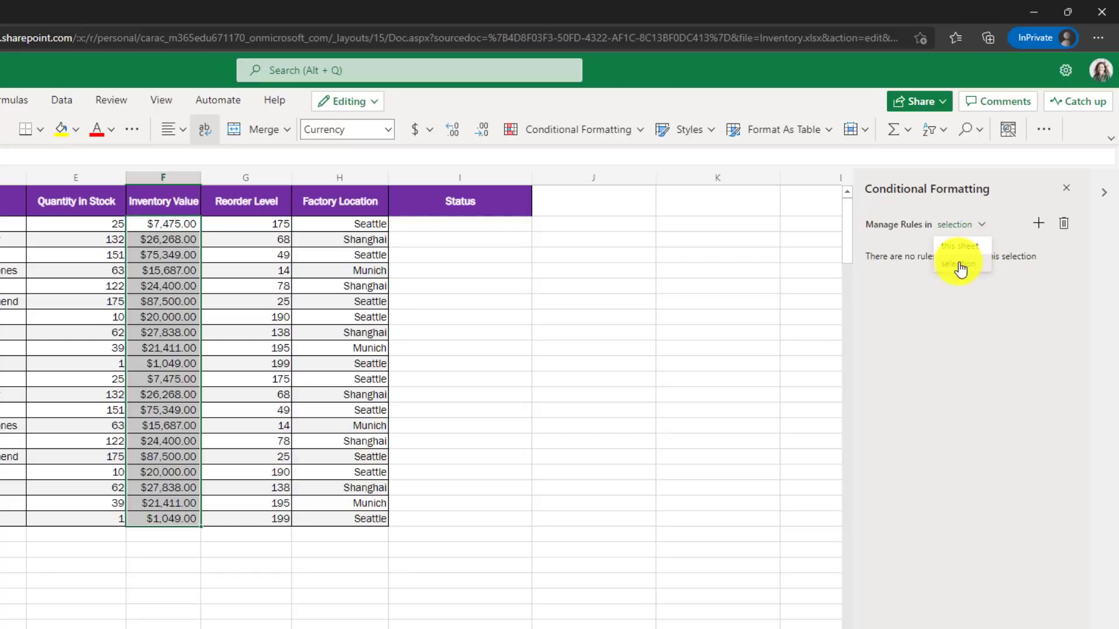
click(1037, 227)
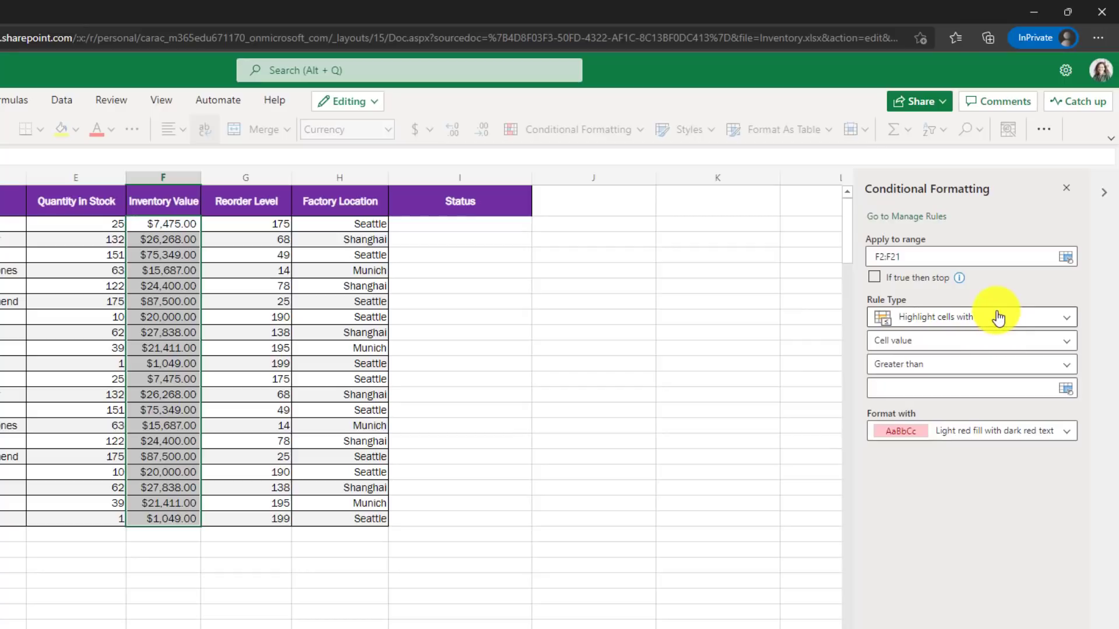
click(1000, 321)
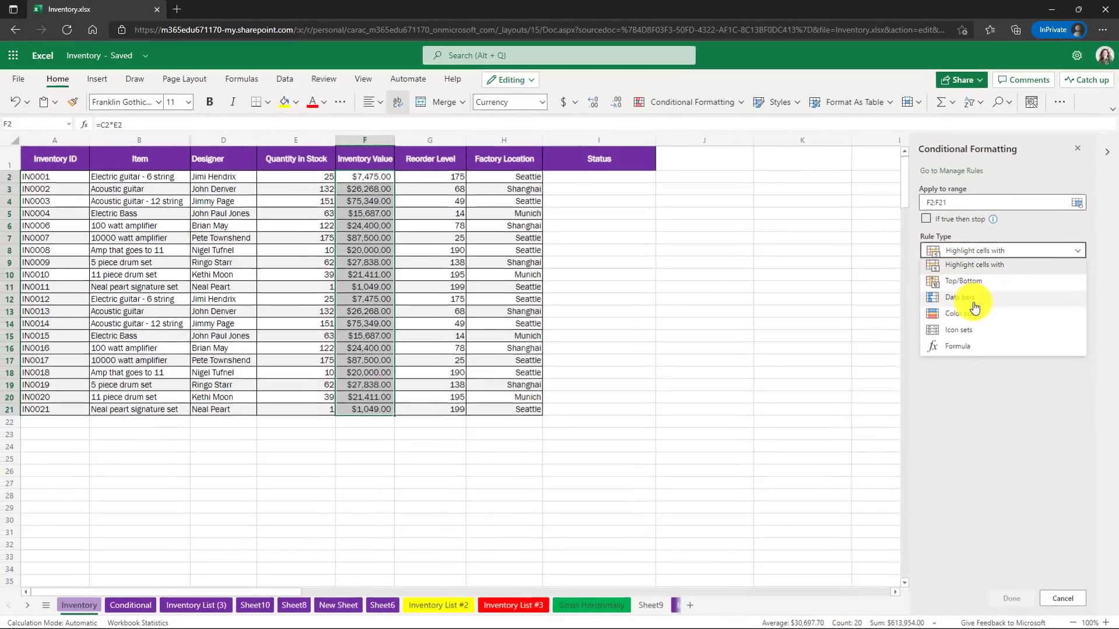
Apply a data bar rule to F2:F21, then change it to a Color scale rule.
click(935, 379)
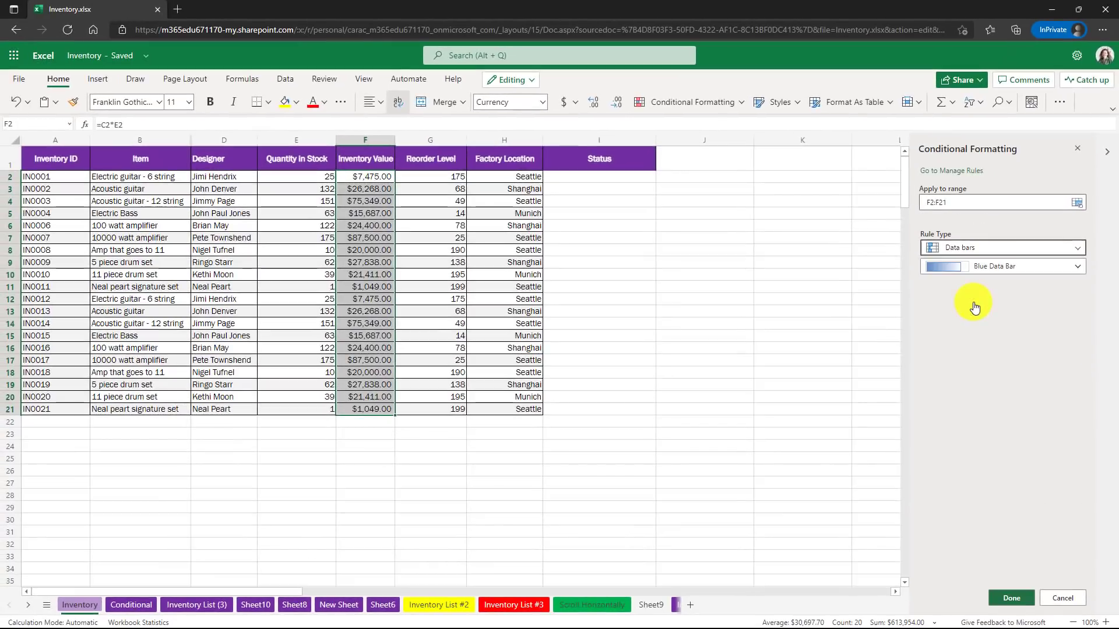
click(1011, 598)
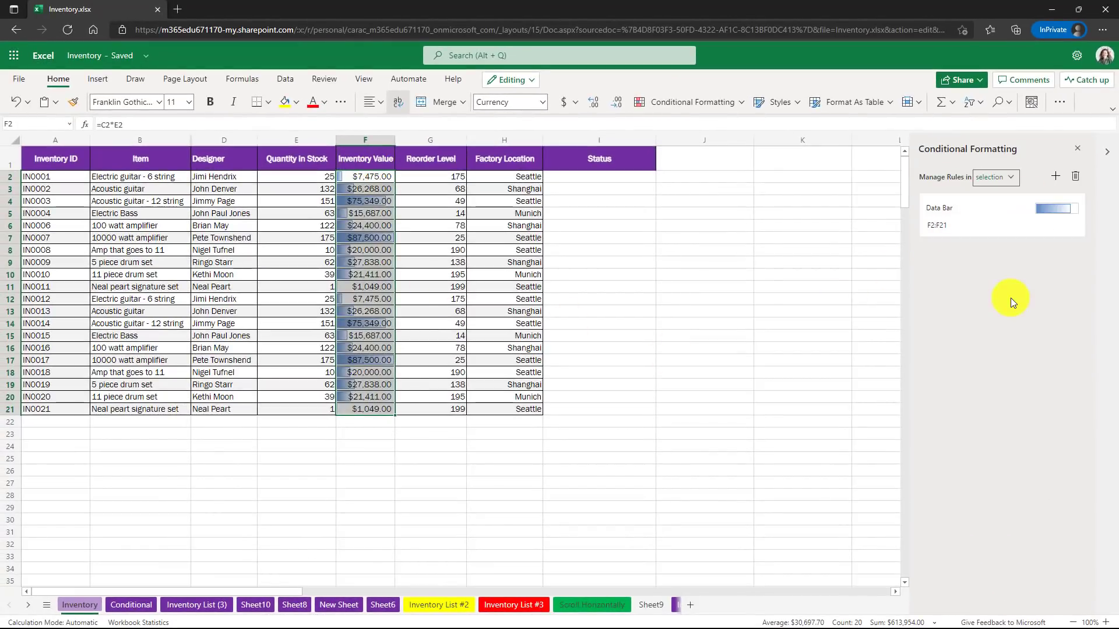
mouse_move(992, 206)
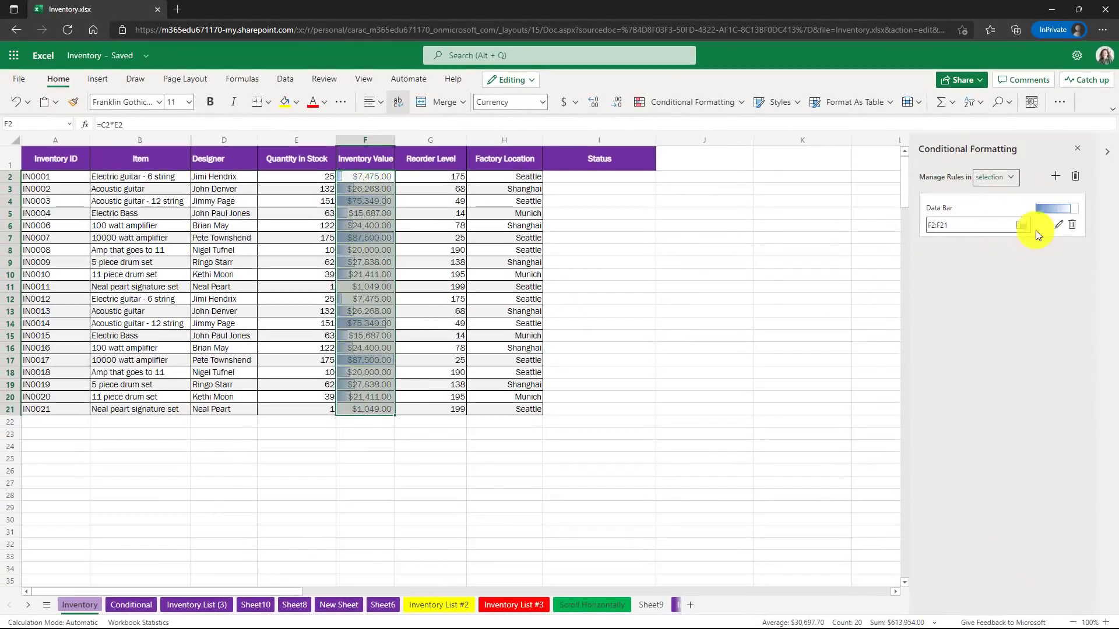
click(1059, 226)
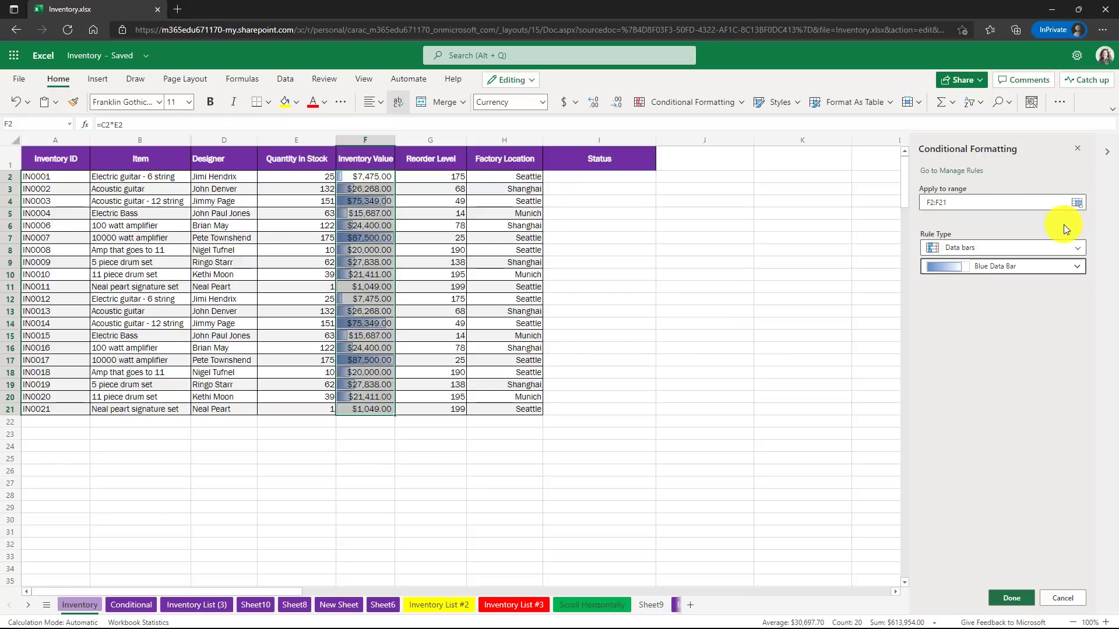
click(1024, 250)
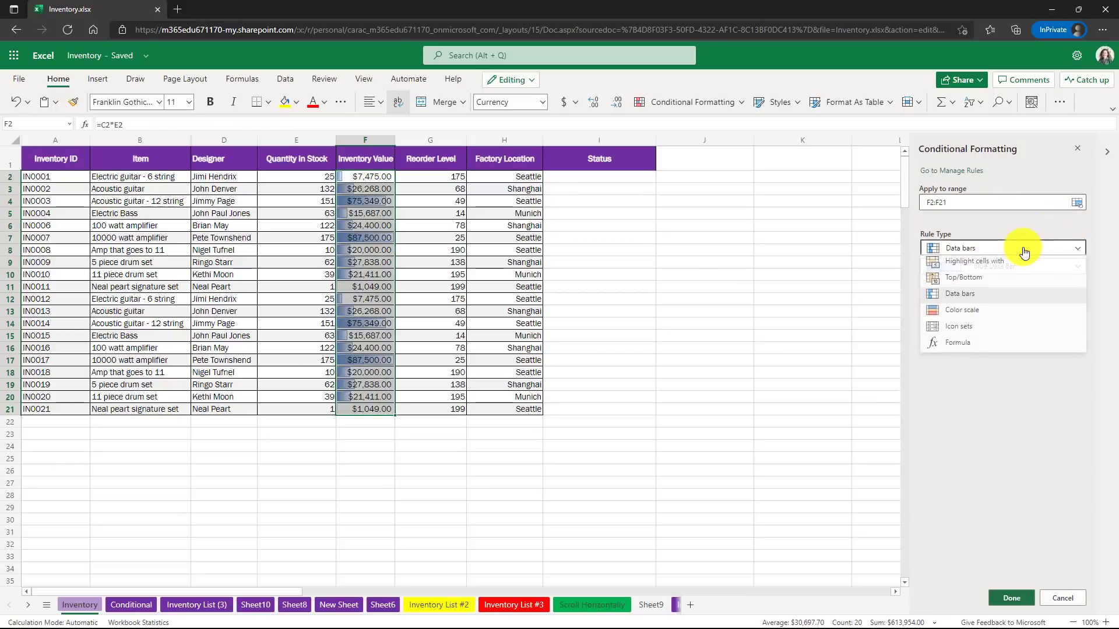
click(992, 314)
click(1012, 598)
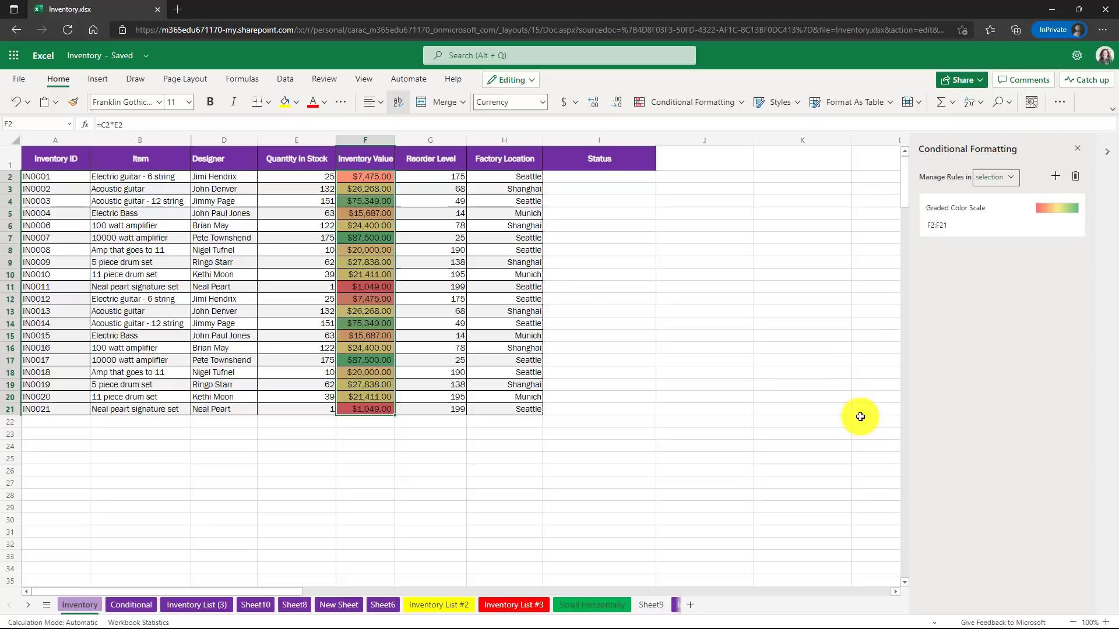
click(599, 250)
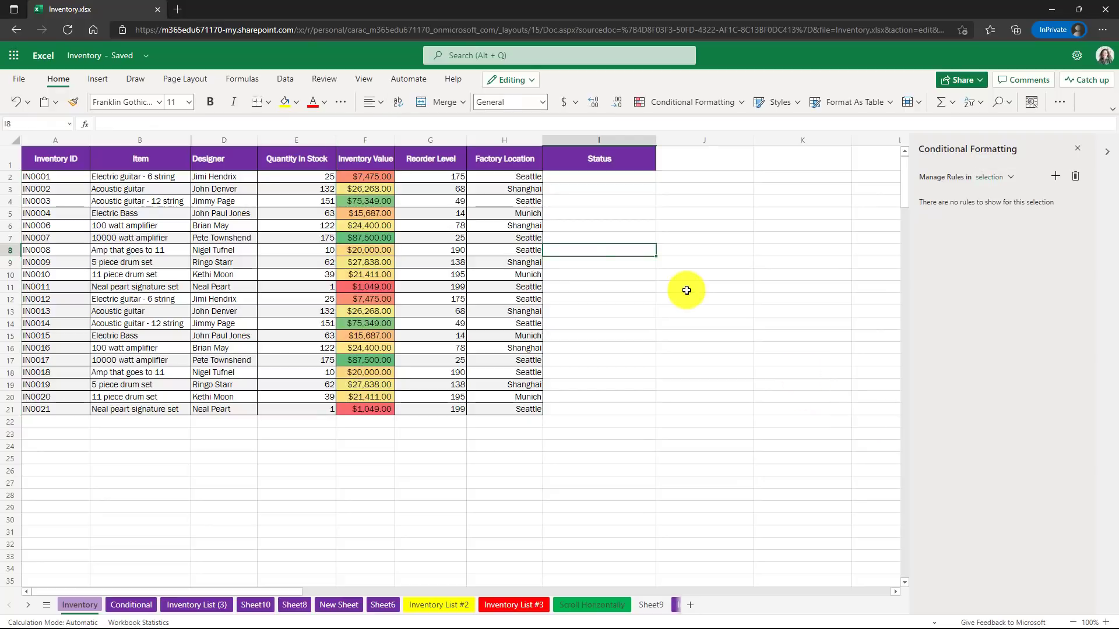
click(647, 278)
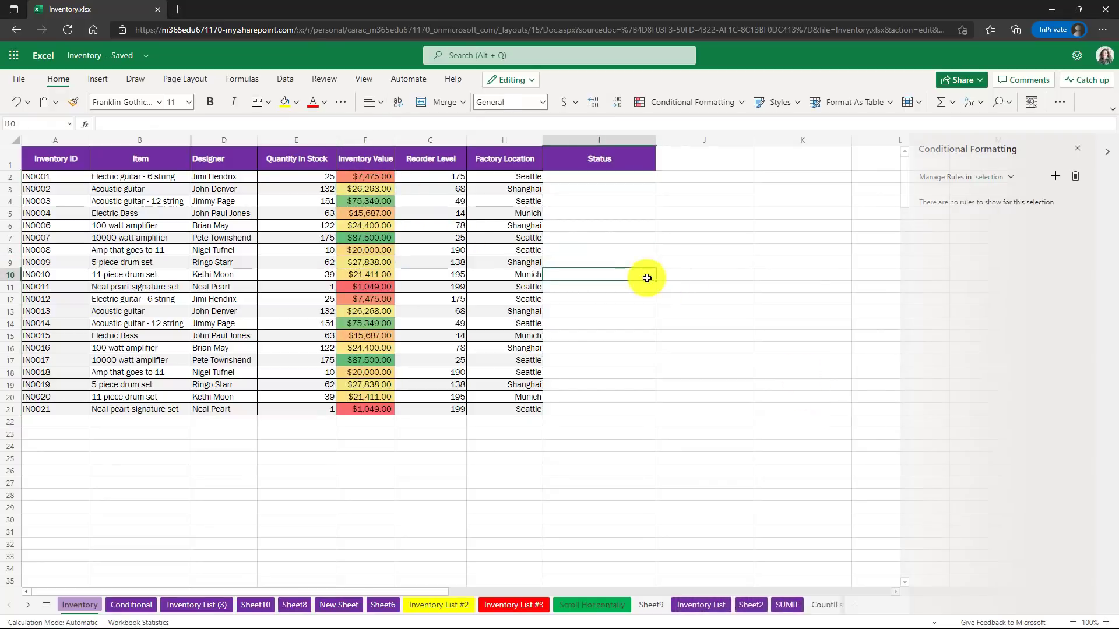
Add a 'Less than 50' highlight rule with light red fill to E2:E21.
drag(305, 176, 309, 408)
click(712, 102)
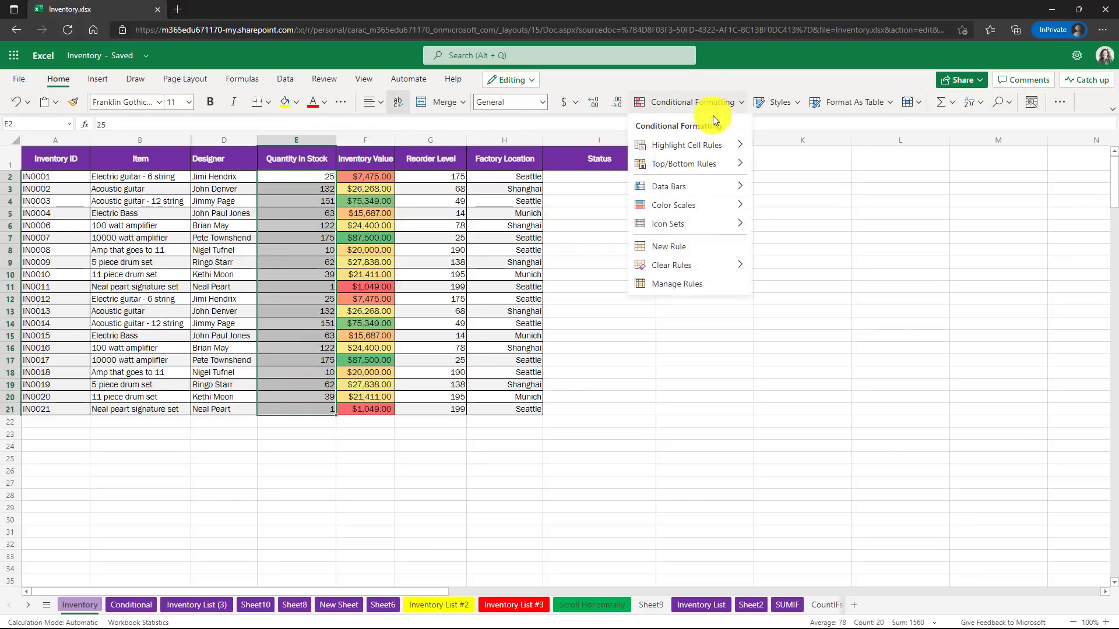
click(690, 284)
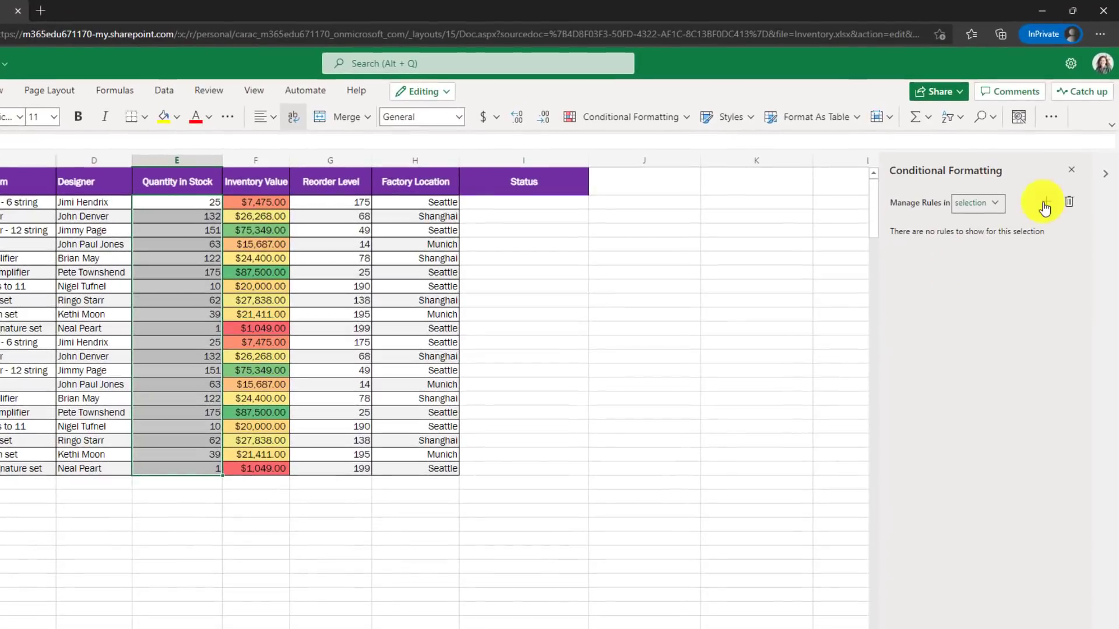
click(1044, 206)
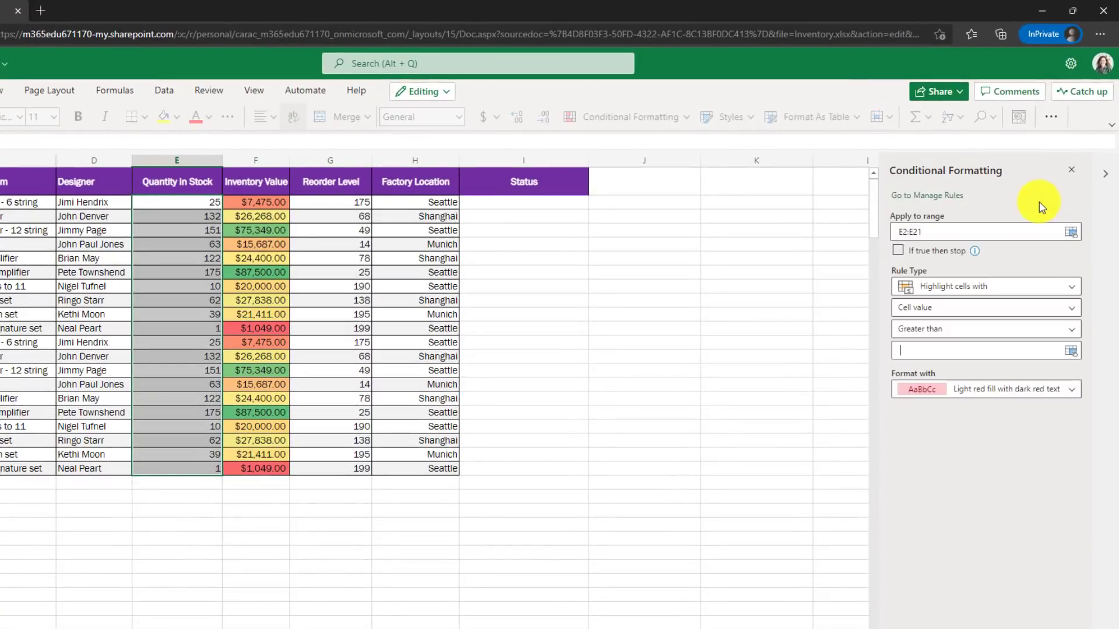
click(977, 334)
click(952, 369)
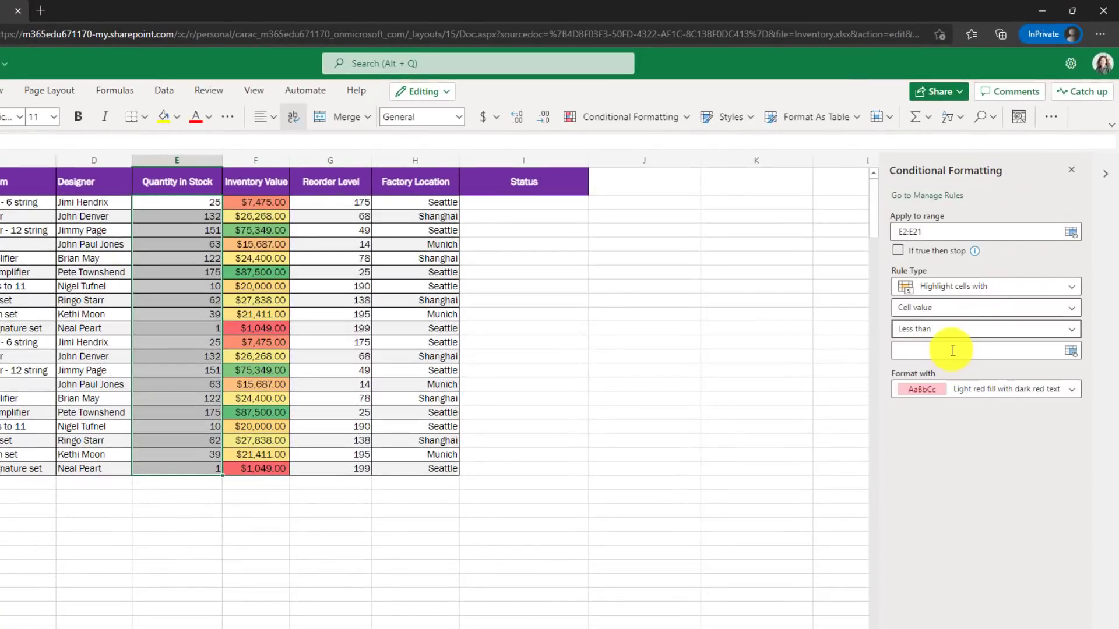
click(953, 350)
text(50)
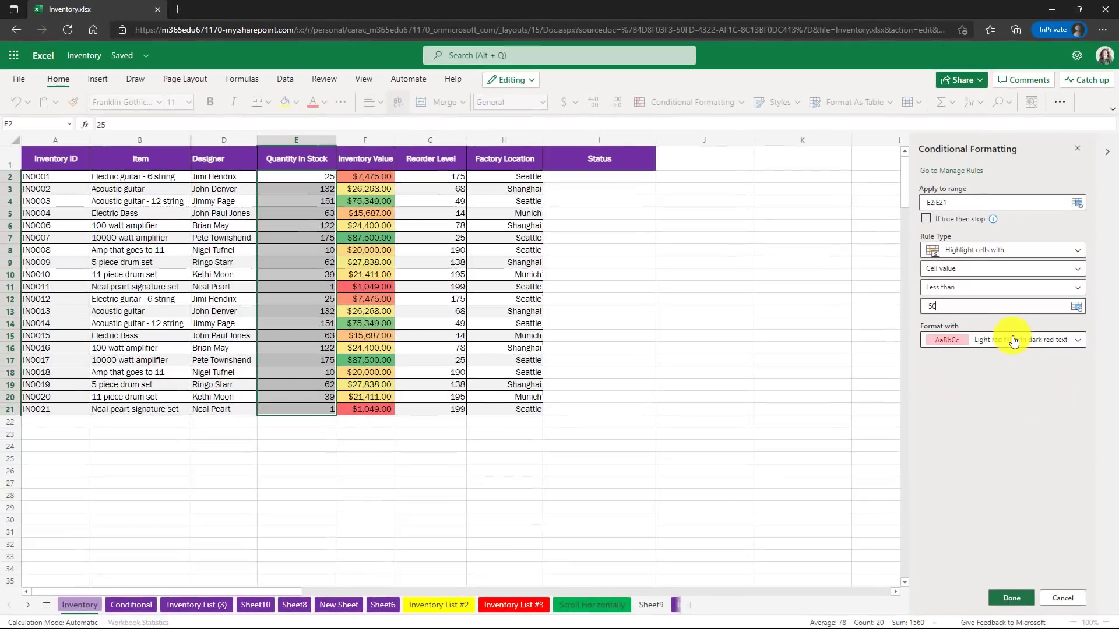
click(1014, 598)
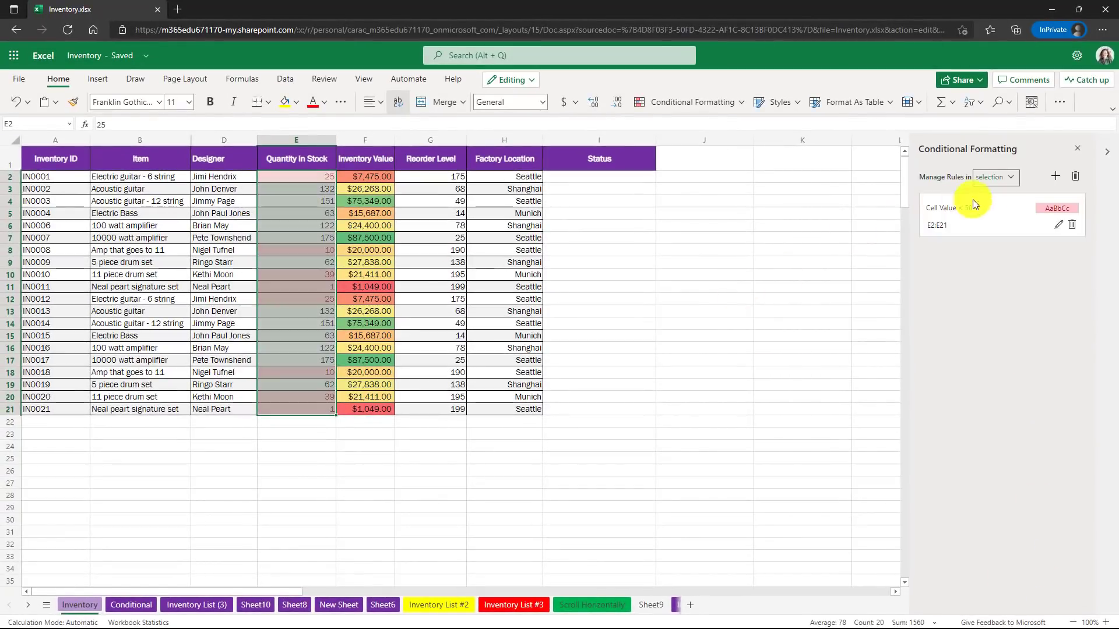
Show all conditional formatting rules for this sheet in Manage Rules.
click(991, 177)
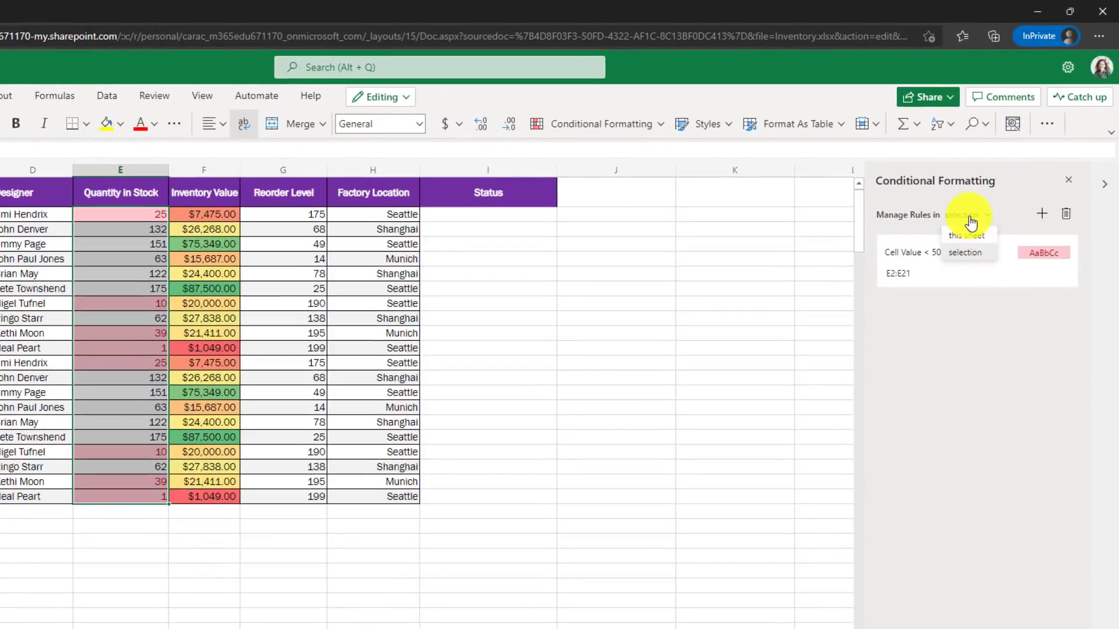
click(970, 232)
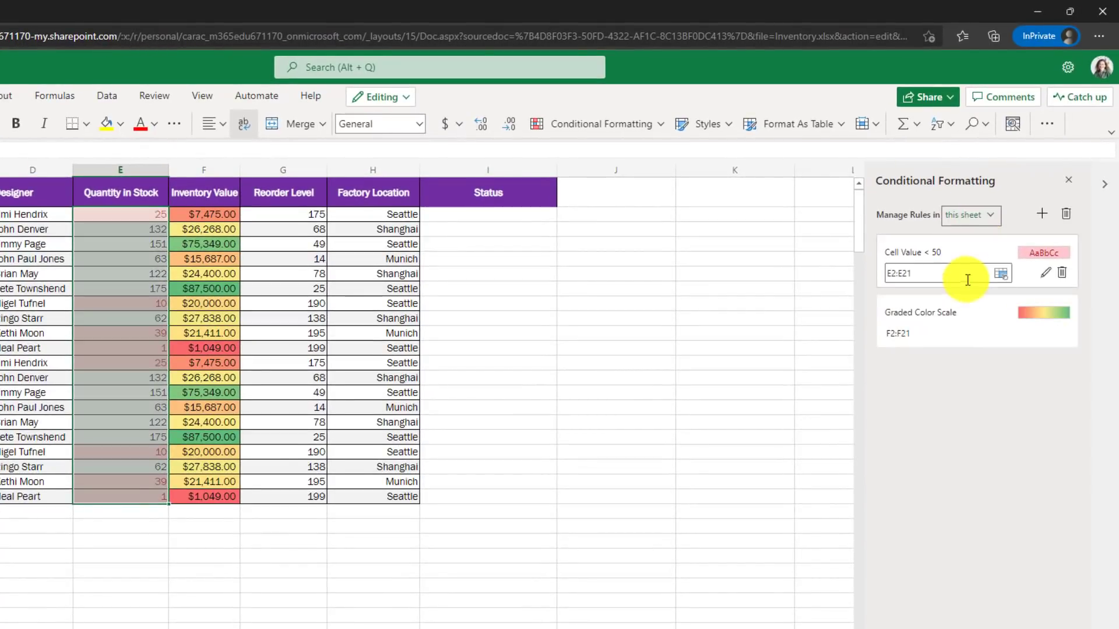
mouse_move(973, 331)
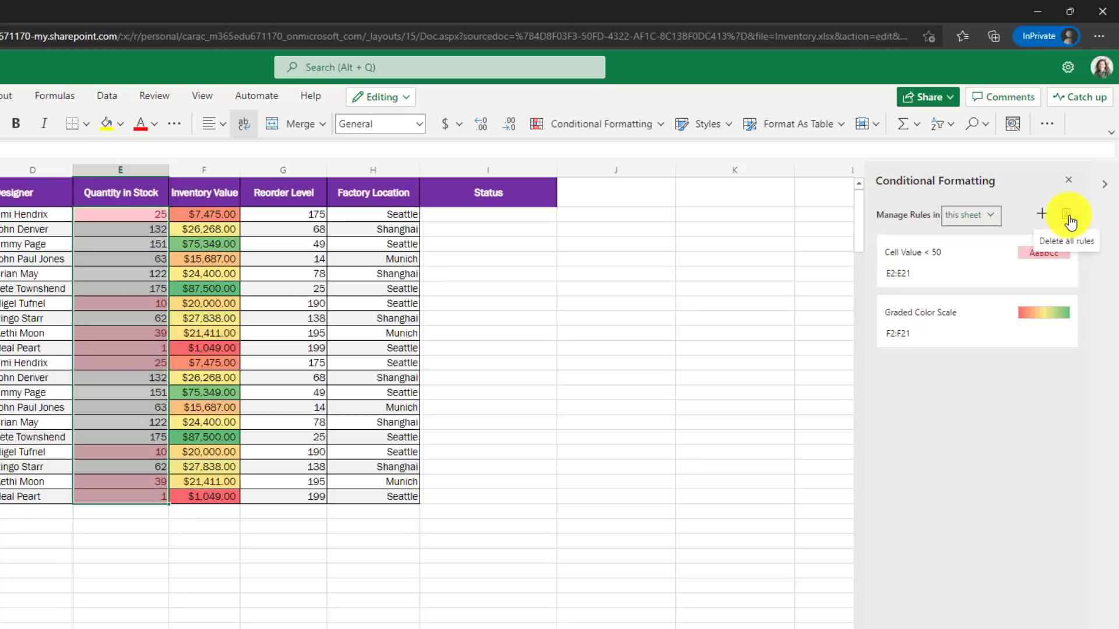
mouse_move(1022, 305)
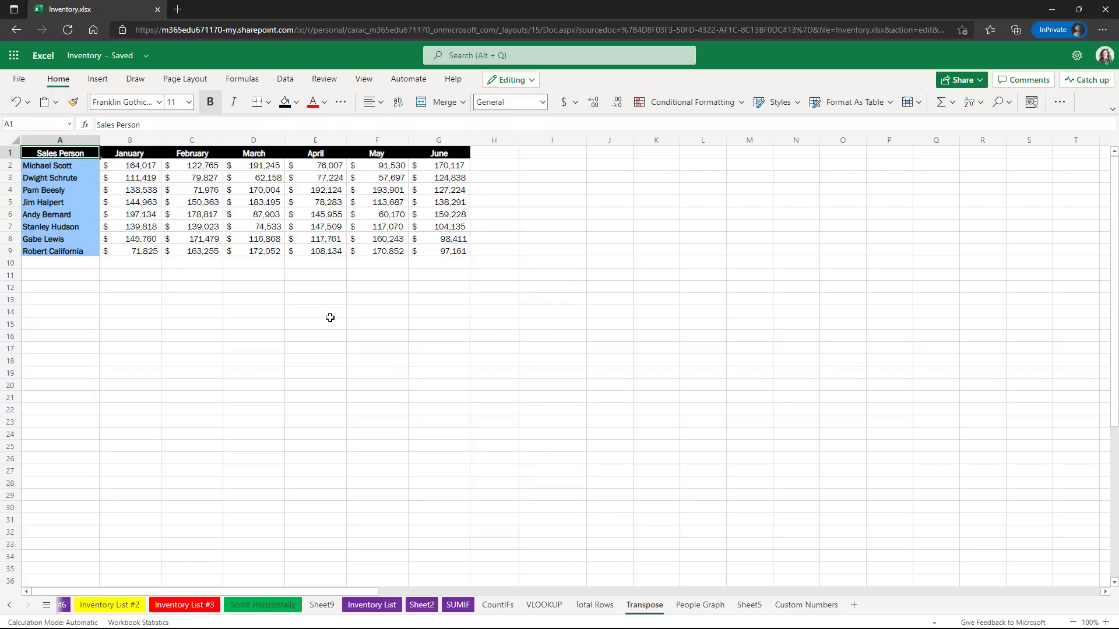
Insert a column chart from the Sales Person names and their April figures.
drag(57, 152, 66, 249)
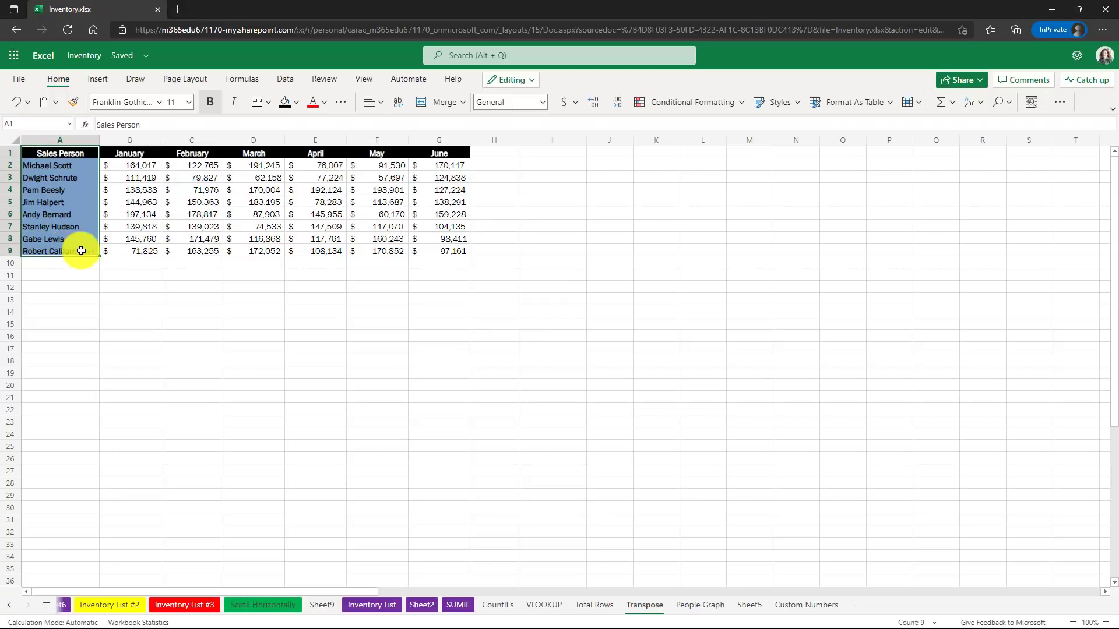
drag(321, 150, 321, 249)
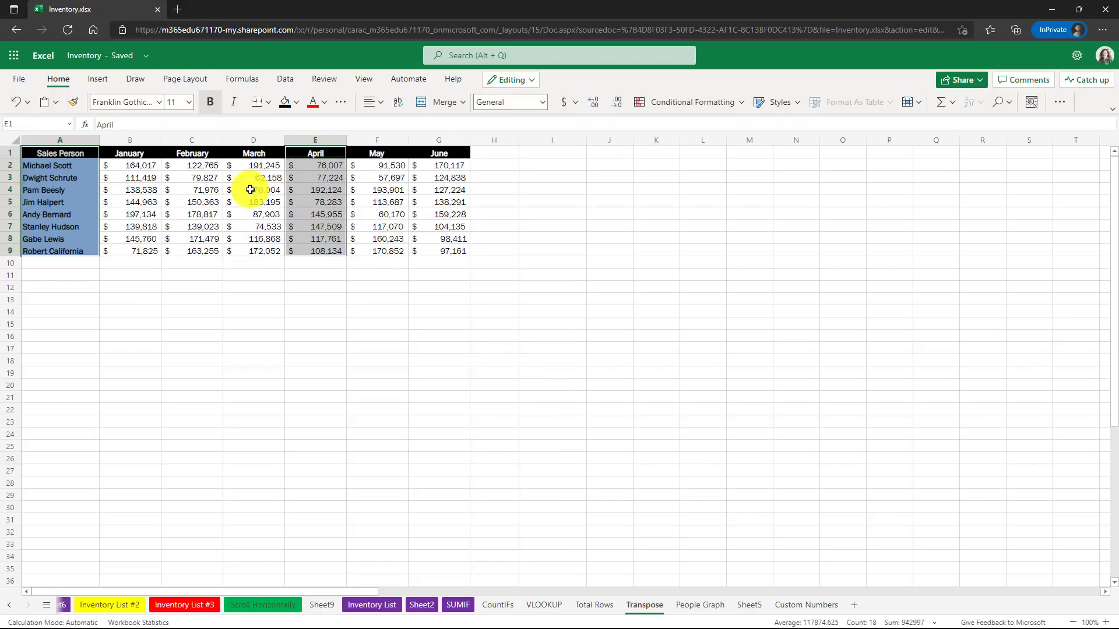
click(100, 80)
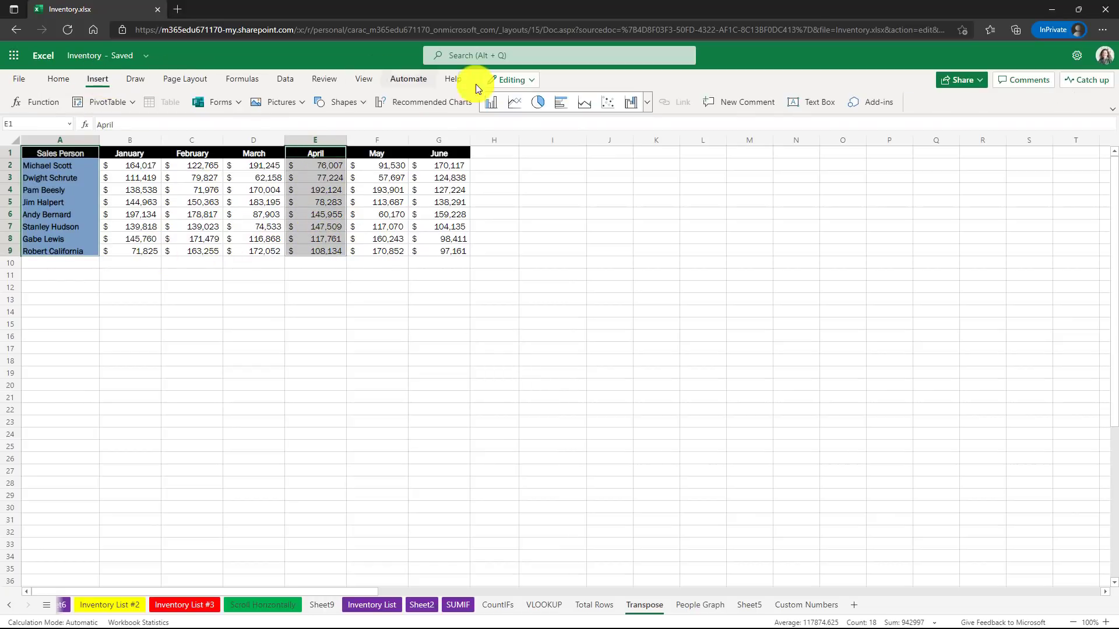
click(490, 103)
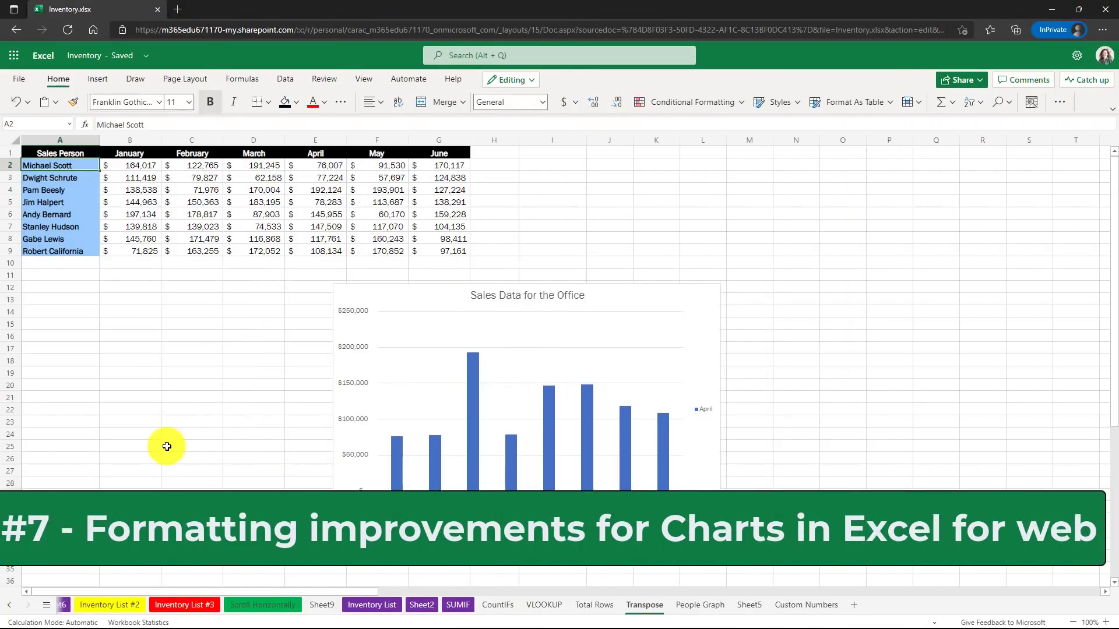
Open the chart's Format pane and expand the April series, axis and legend settings.
click(642, 314)
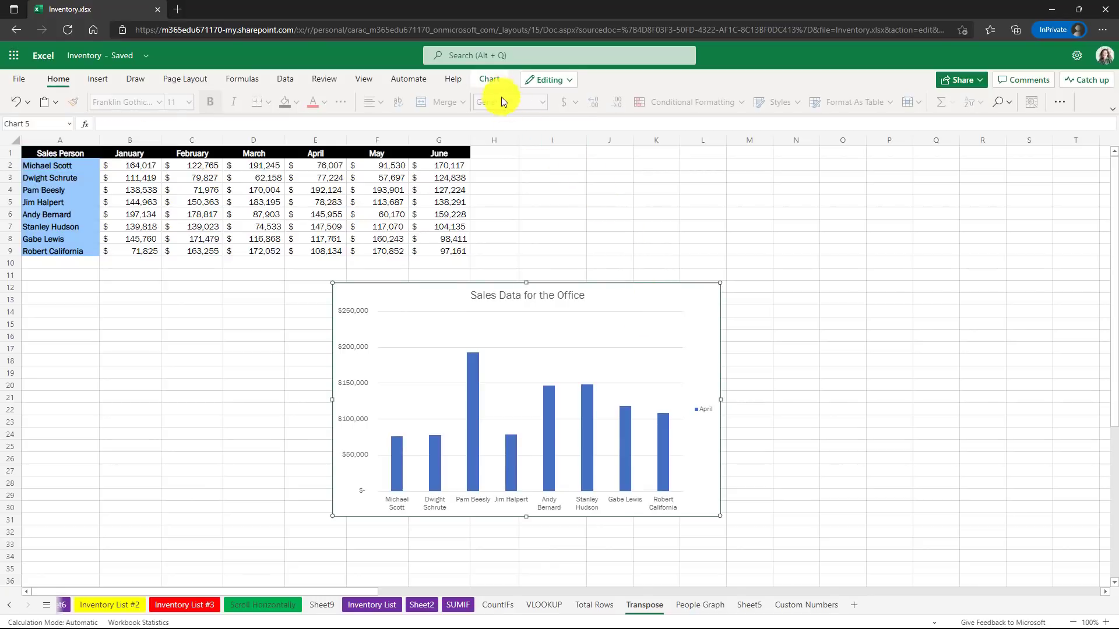
click(488, 79)
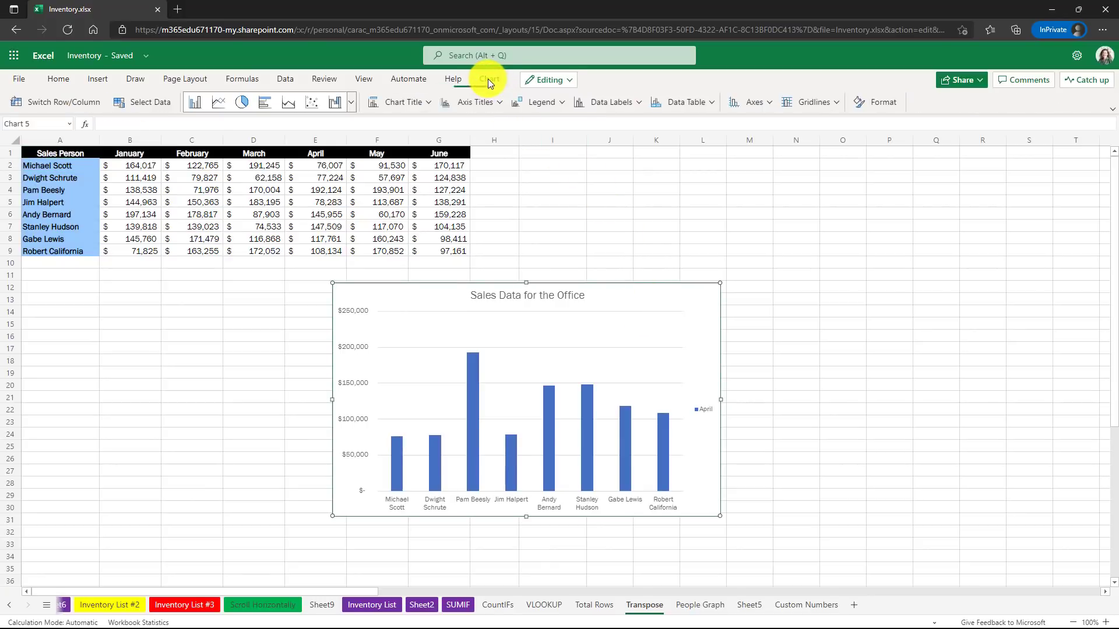
click(878, 104)
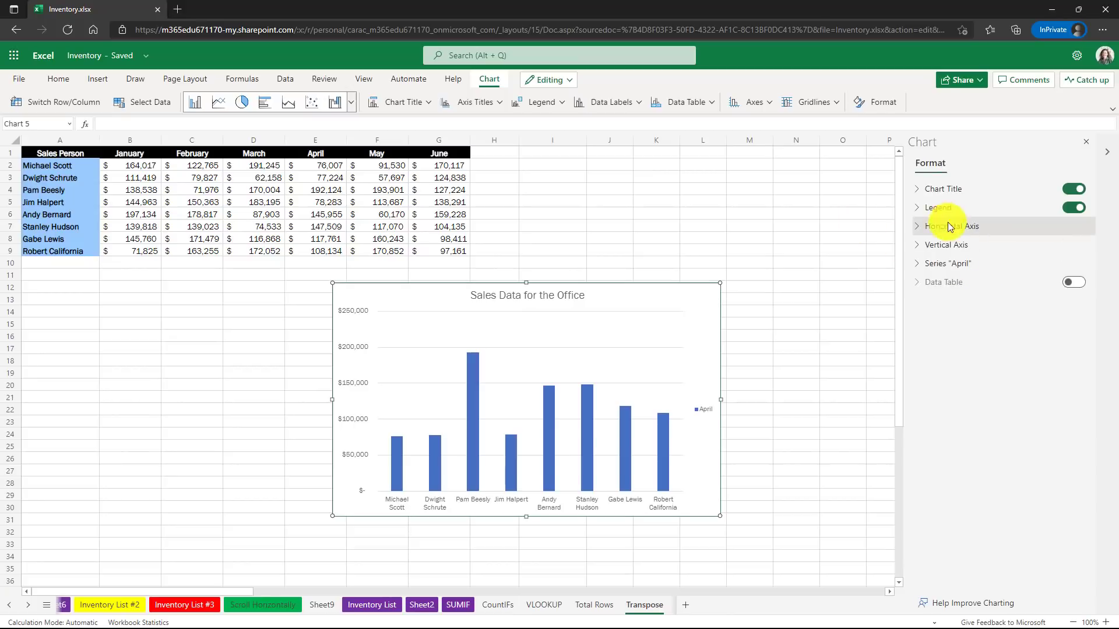
click(914, 265)
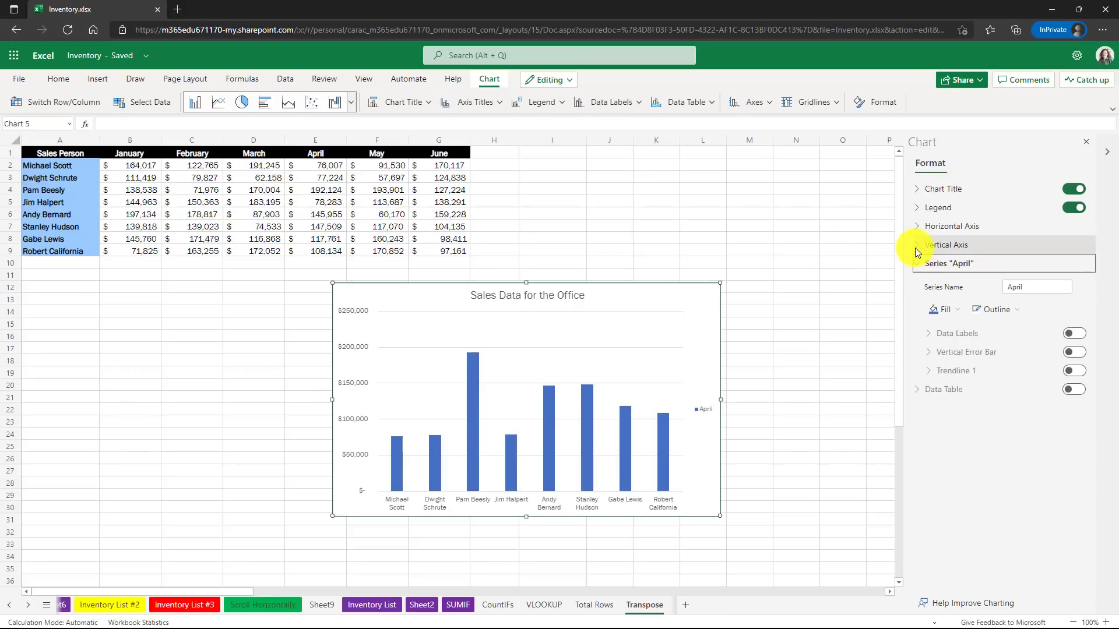
click(915, 246)
click(915, 227)
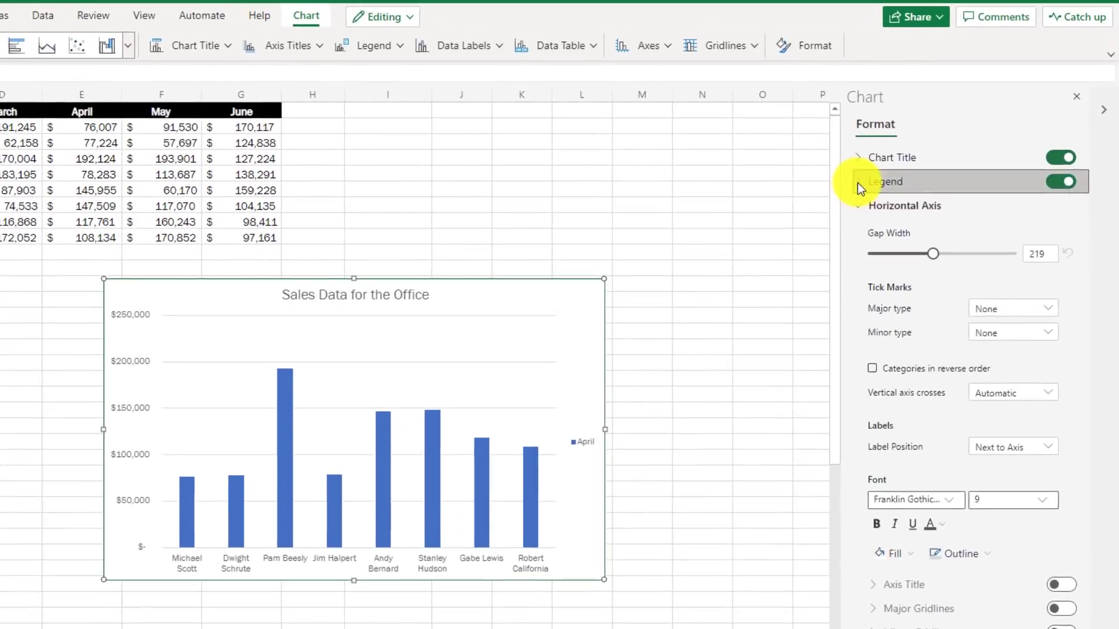
click(858, 183)
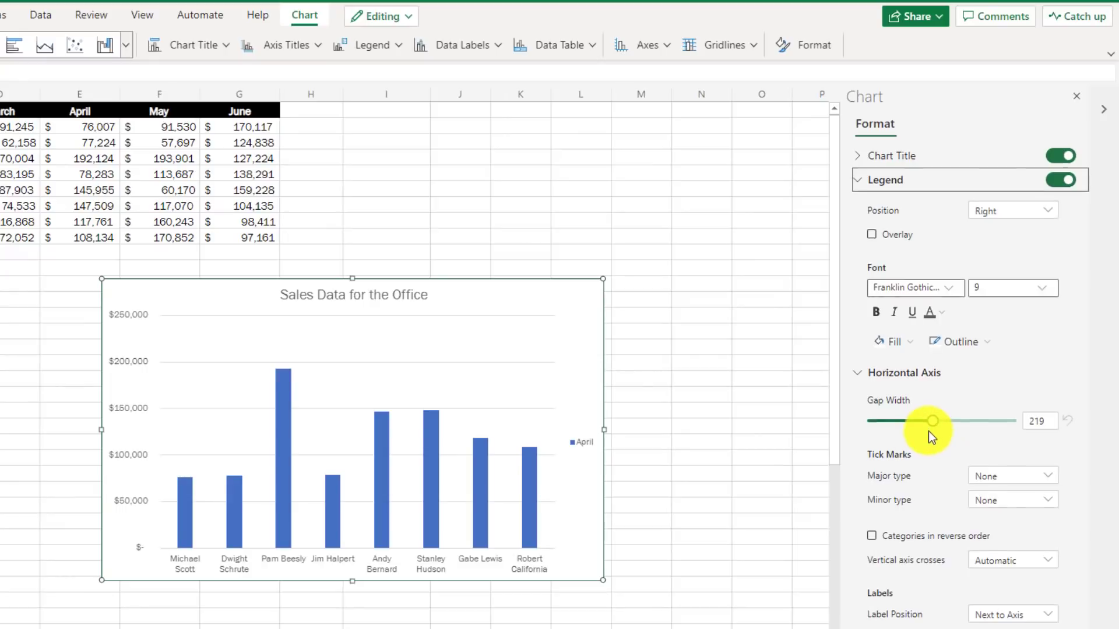
Fill the April series bars with red.
scroll(928, 431, down, 5)
scroll(928, 431, down, 10)
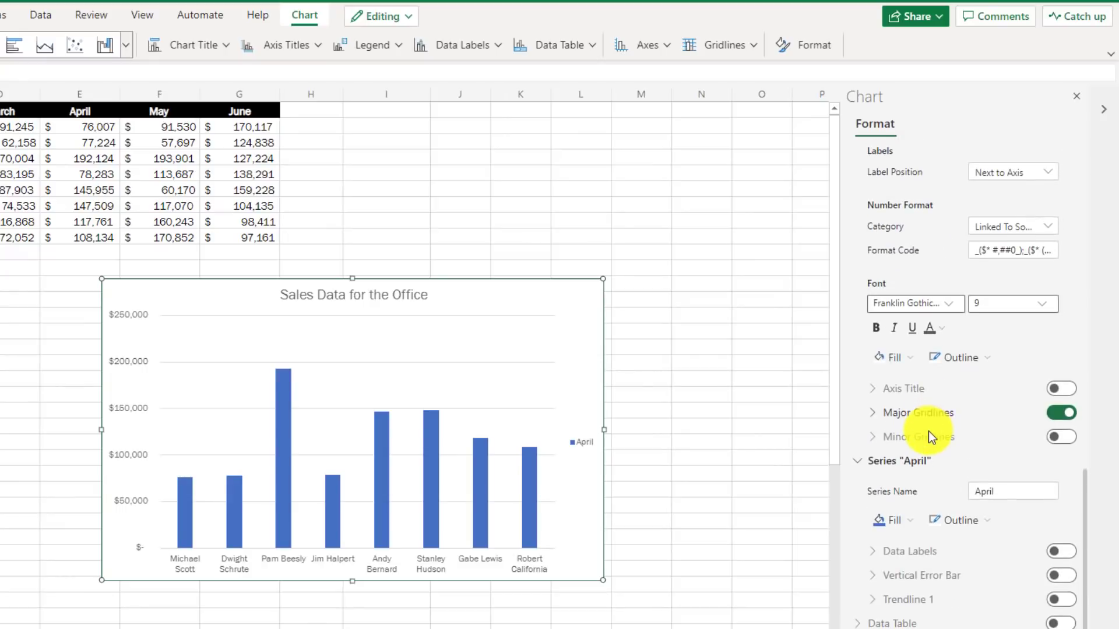
click(906, 524)
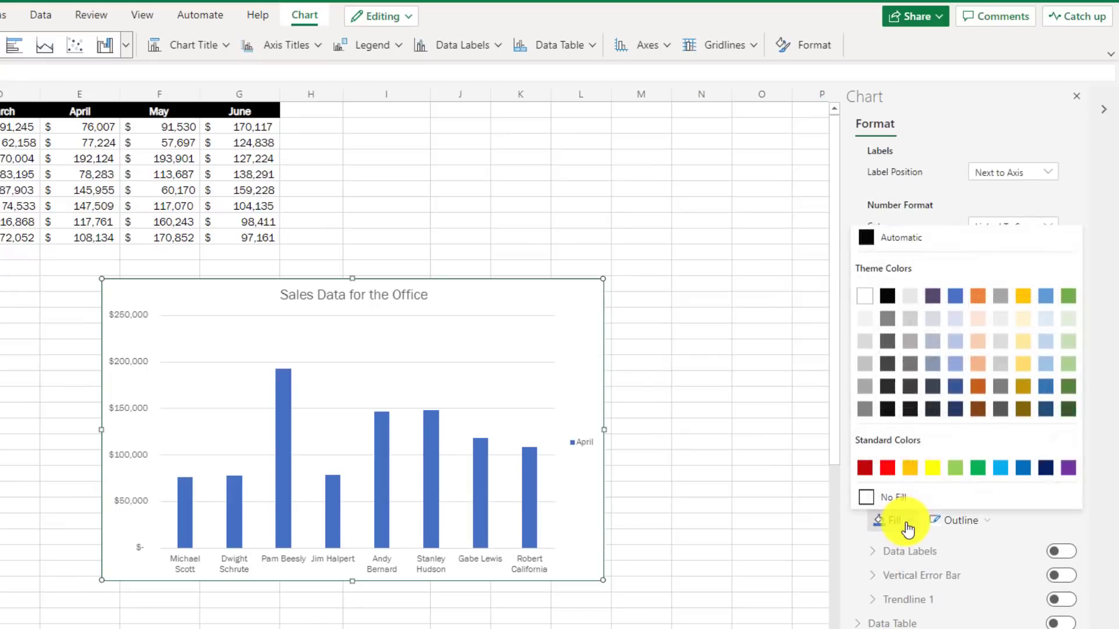
click(888, 467)
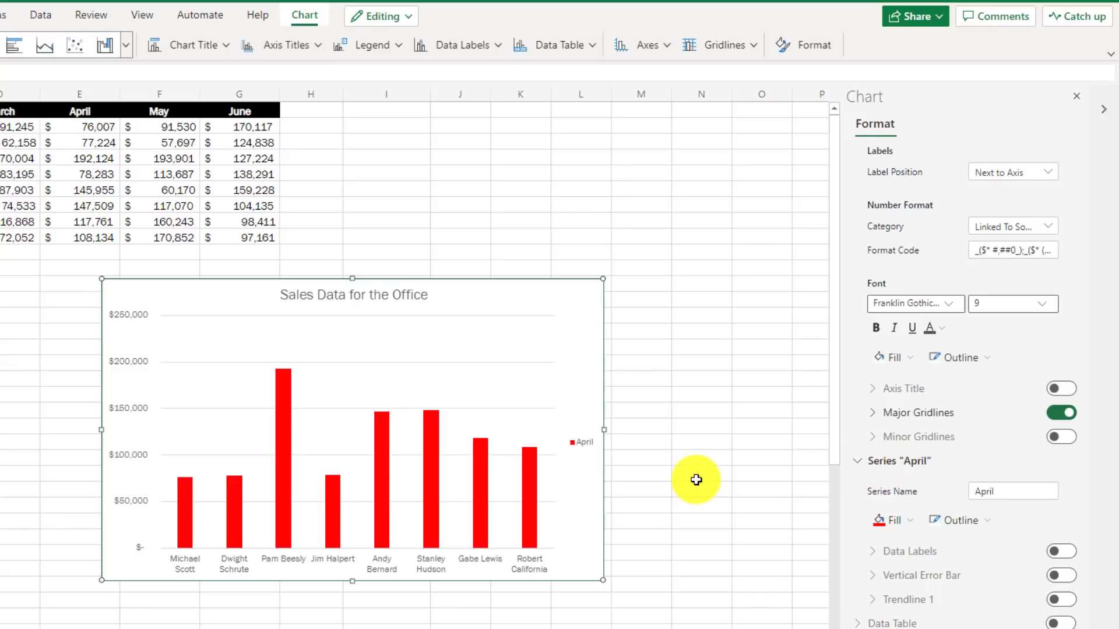
Give the horizontal axis a green outline and collapse the legend and axis settings.
scroll(937, 365, up, 8)
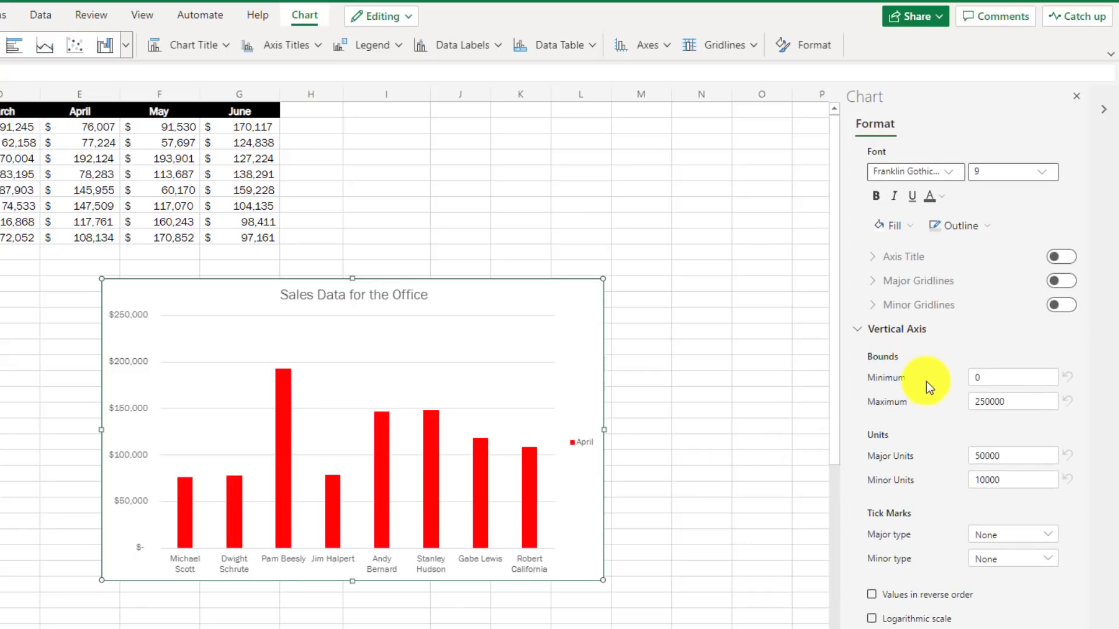
scroll(925, 385, up, 4)
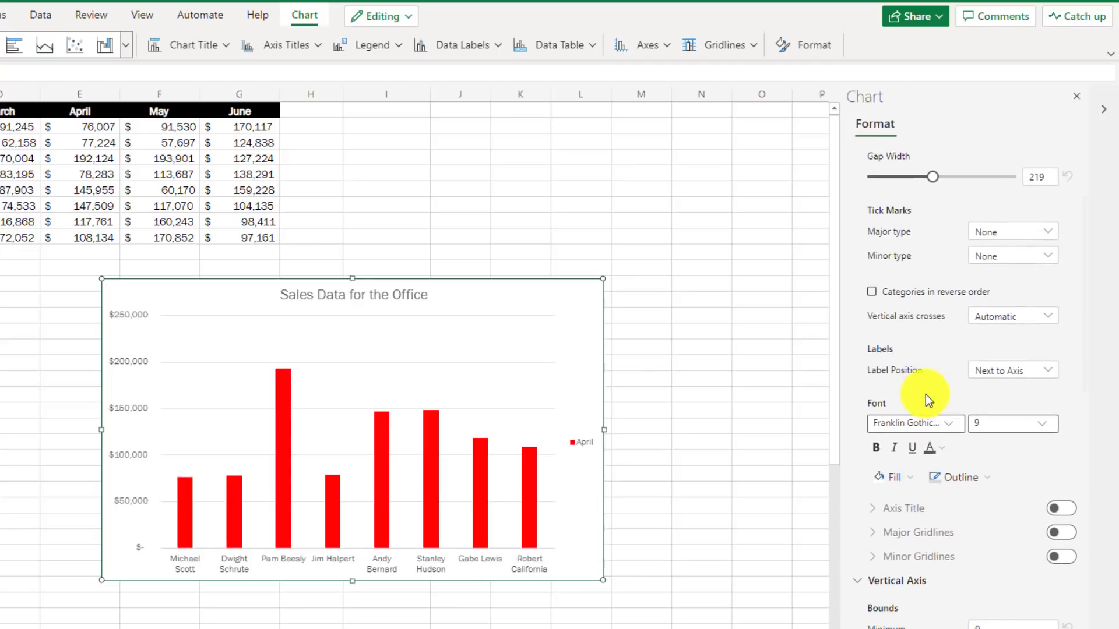
click(986, 482)
click(980, 427)
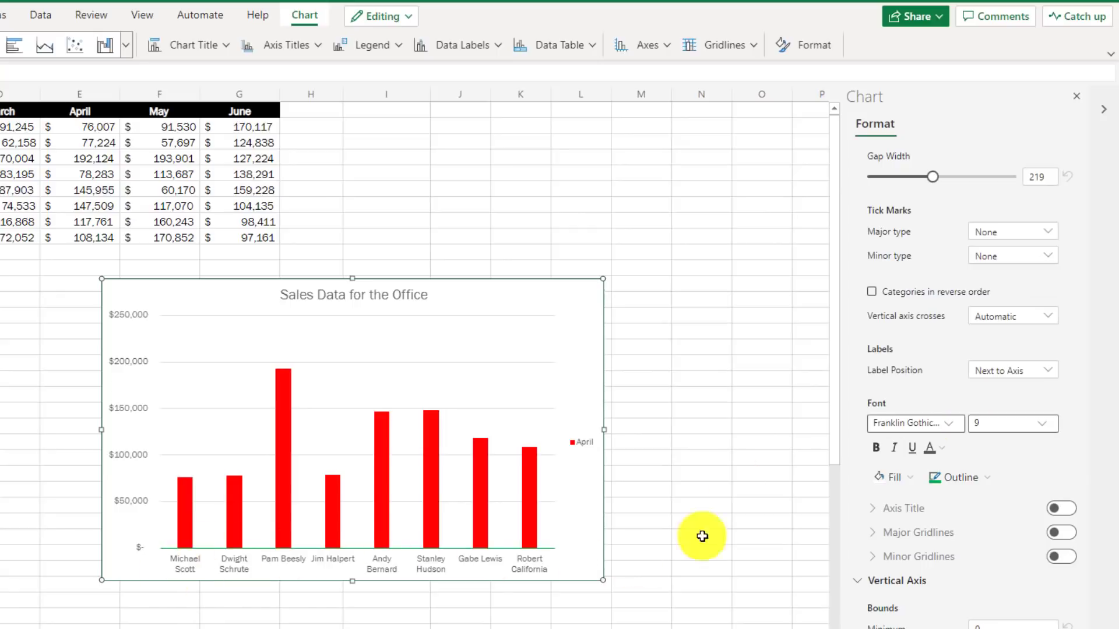
scroll(913, 297, up, 5)
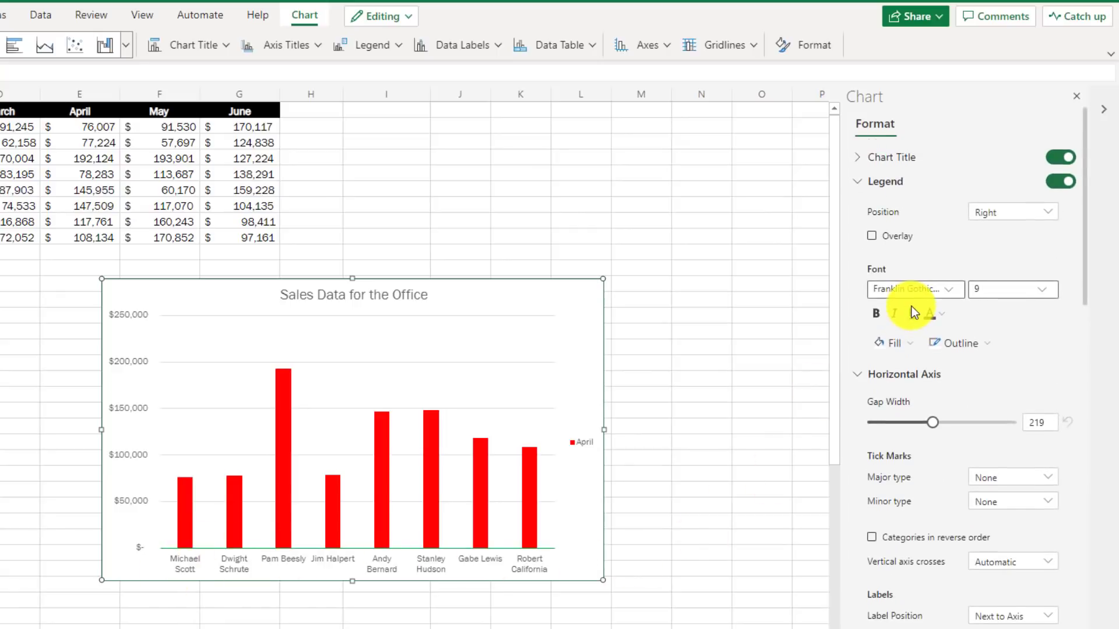
click(857, 183)
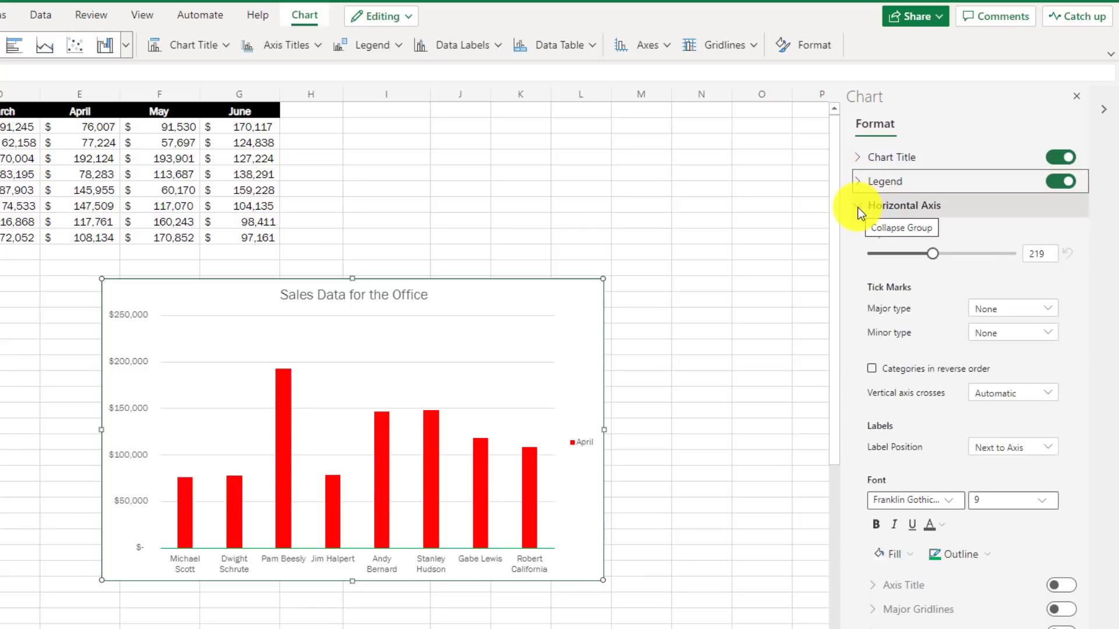
click(858, 208)
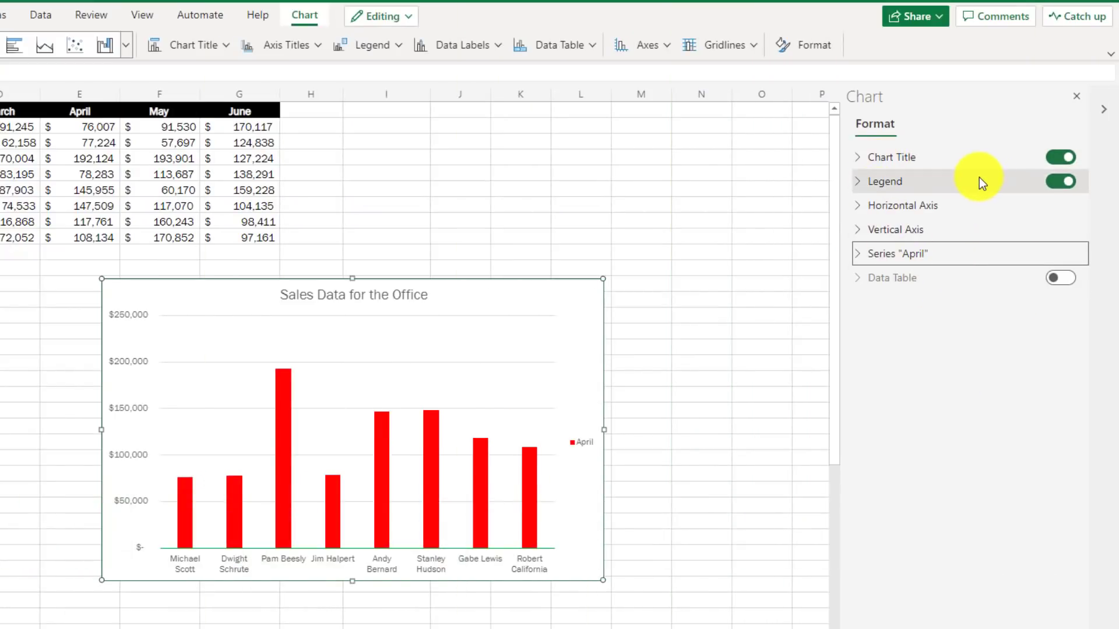
Switch off the Chart Title and Legend toggles on the April sales chart.
click(1059, 161)
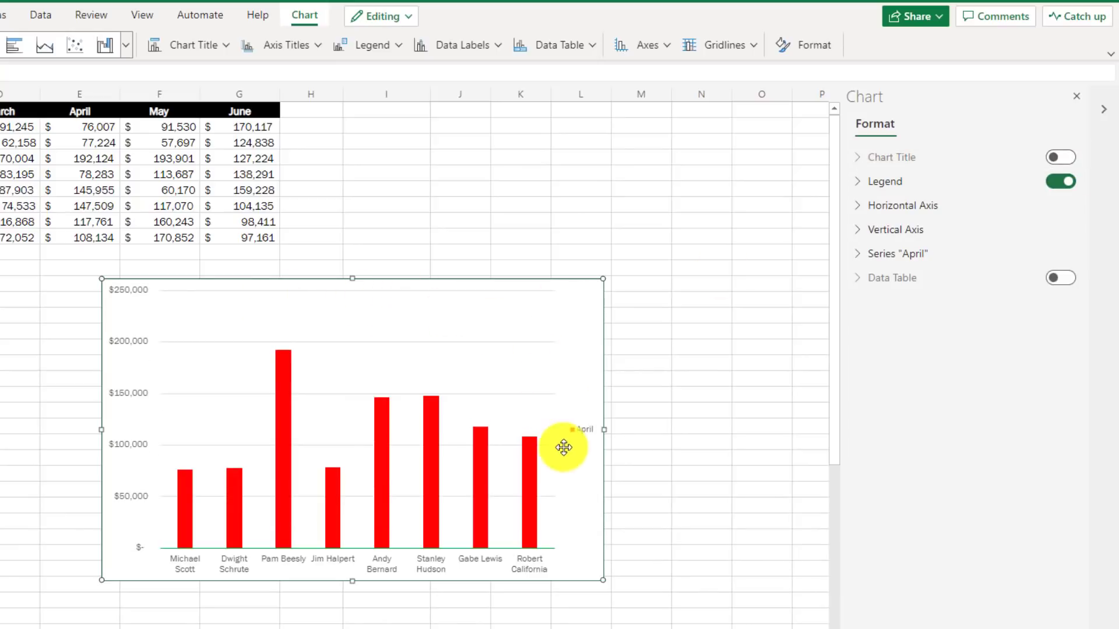
click(1061, 183)
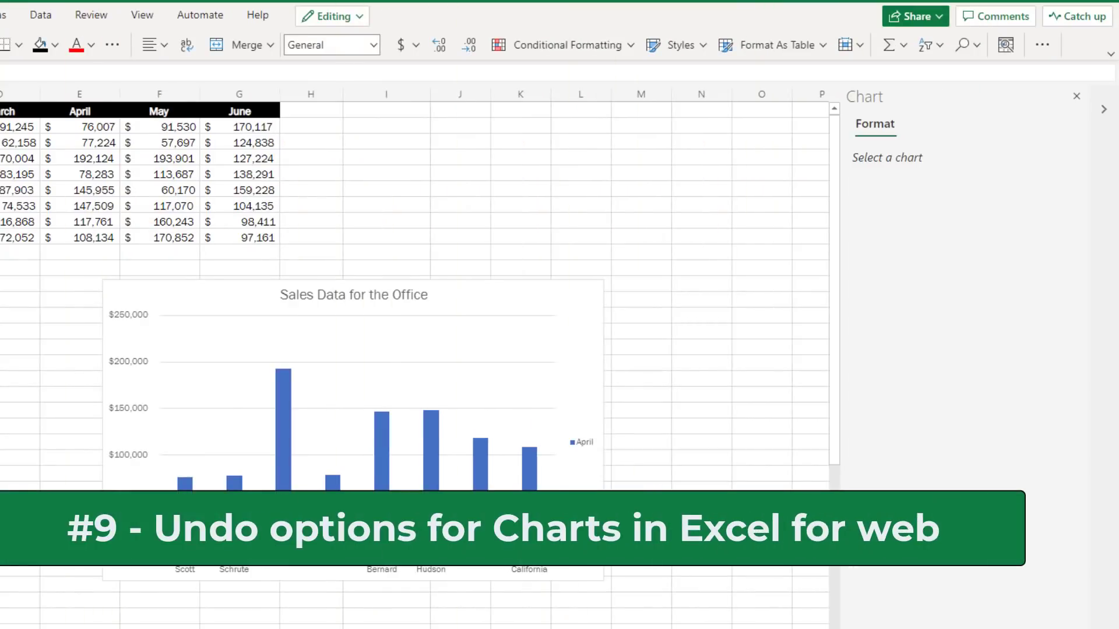
click(547, 352)
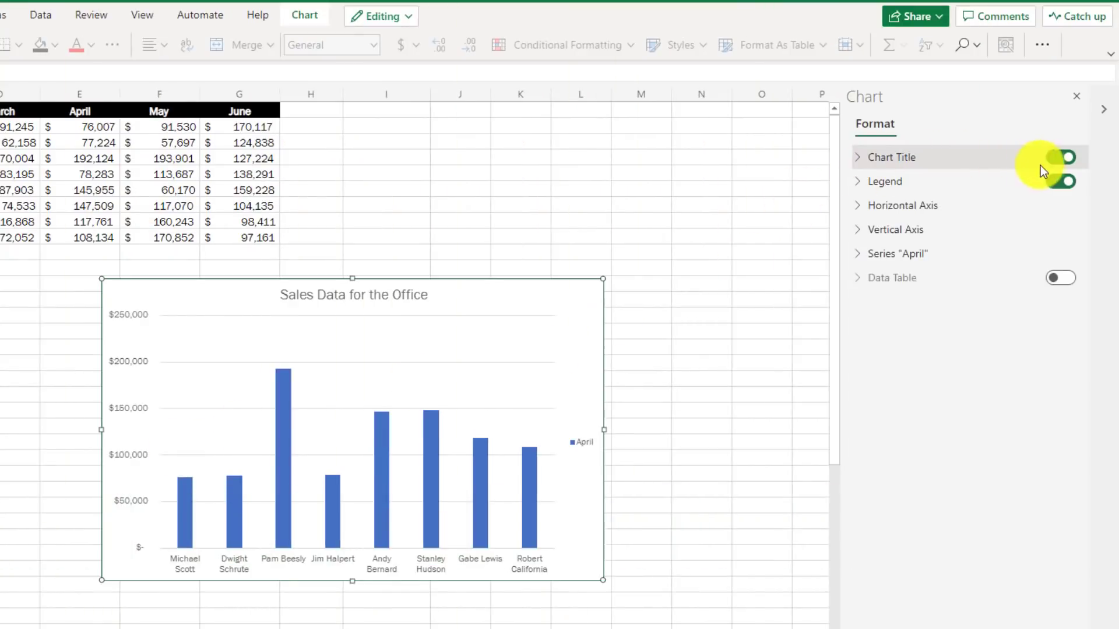
click(1061, 158)
click(1061, 181)
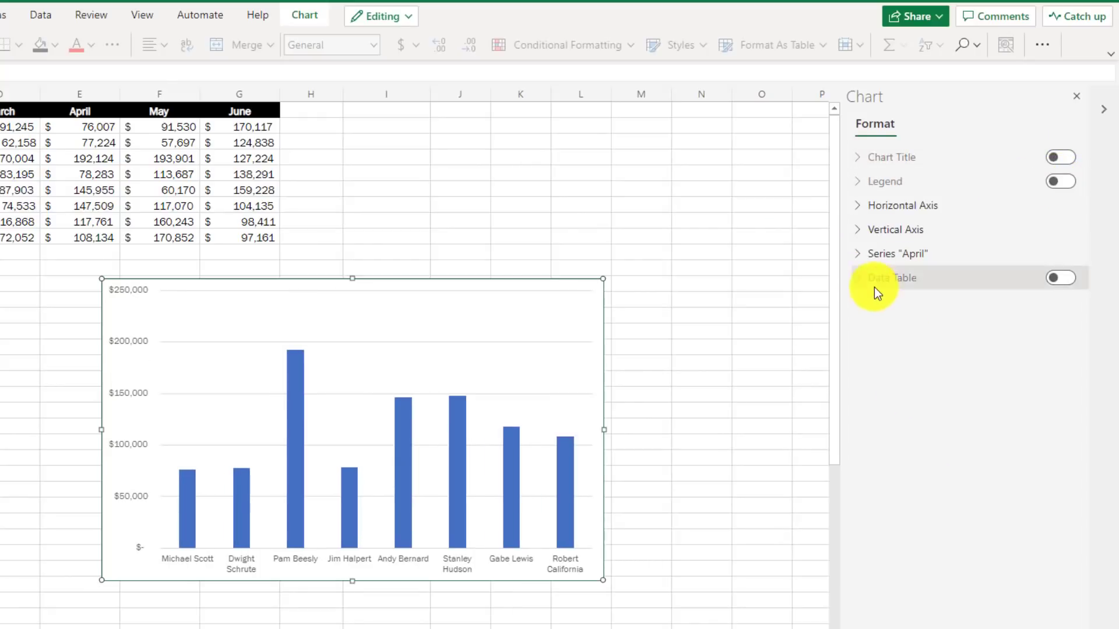
click(898, 253)
click(892, 313)
click(941, 579)
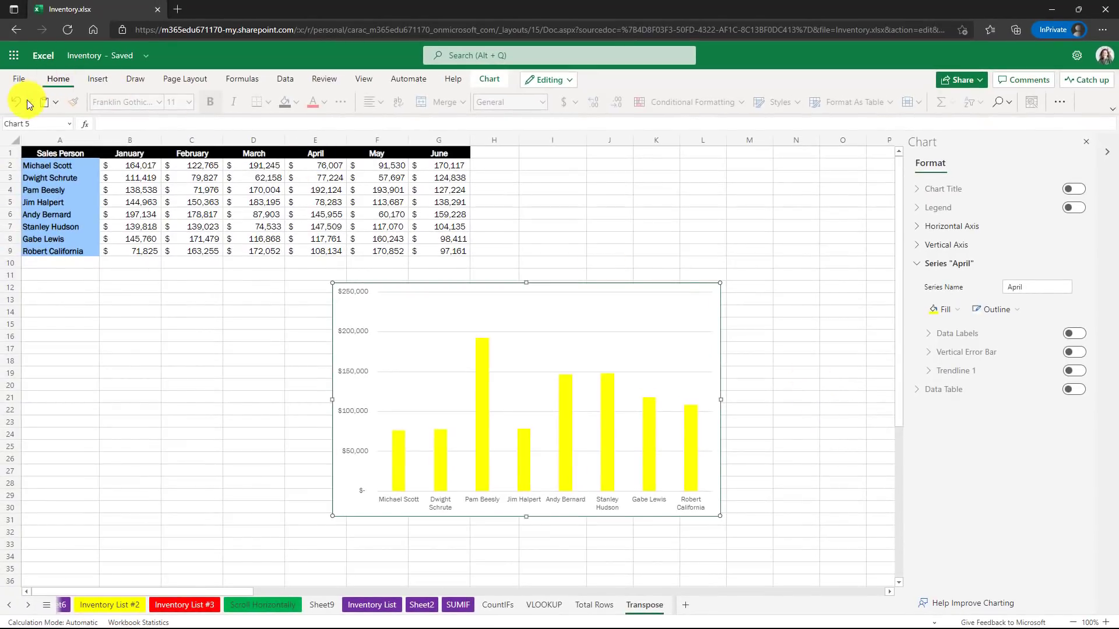
click(16, 105)
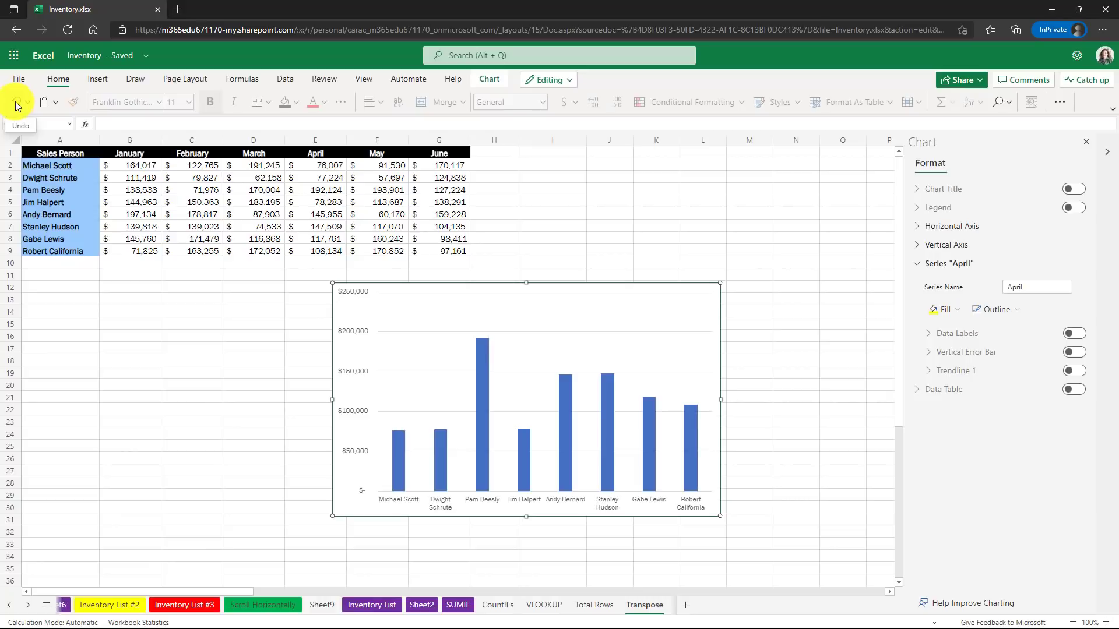
click(16, 104)
click(17, 105)
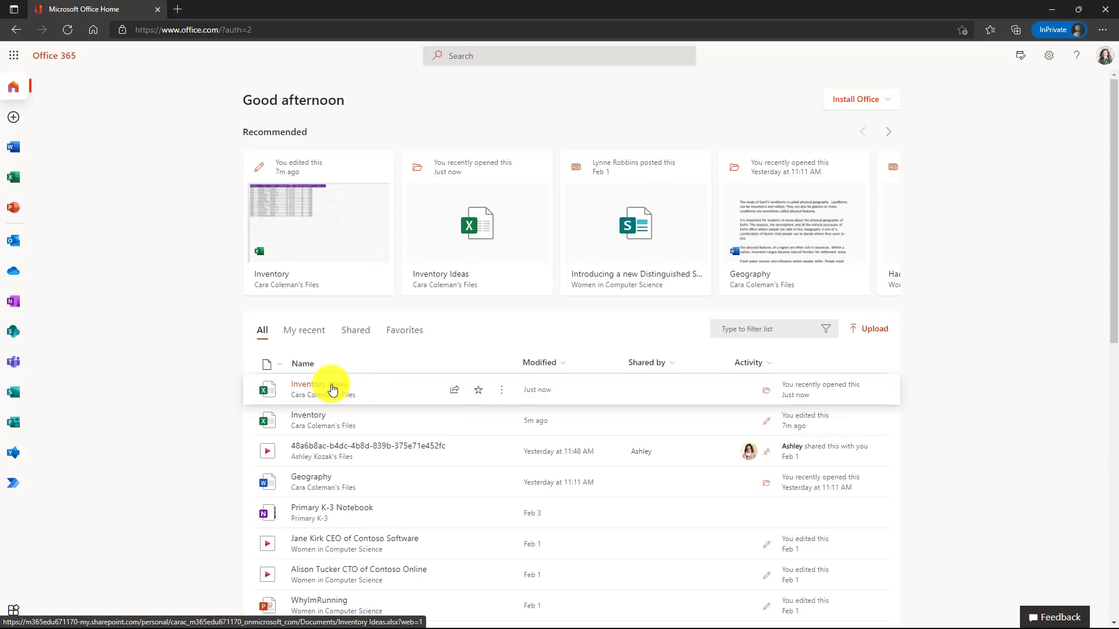
Open Inventory Ideas.xlsx from the Office.com recent files list.
click(332, 389)
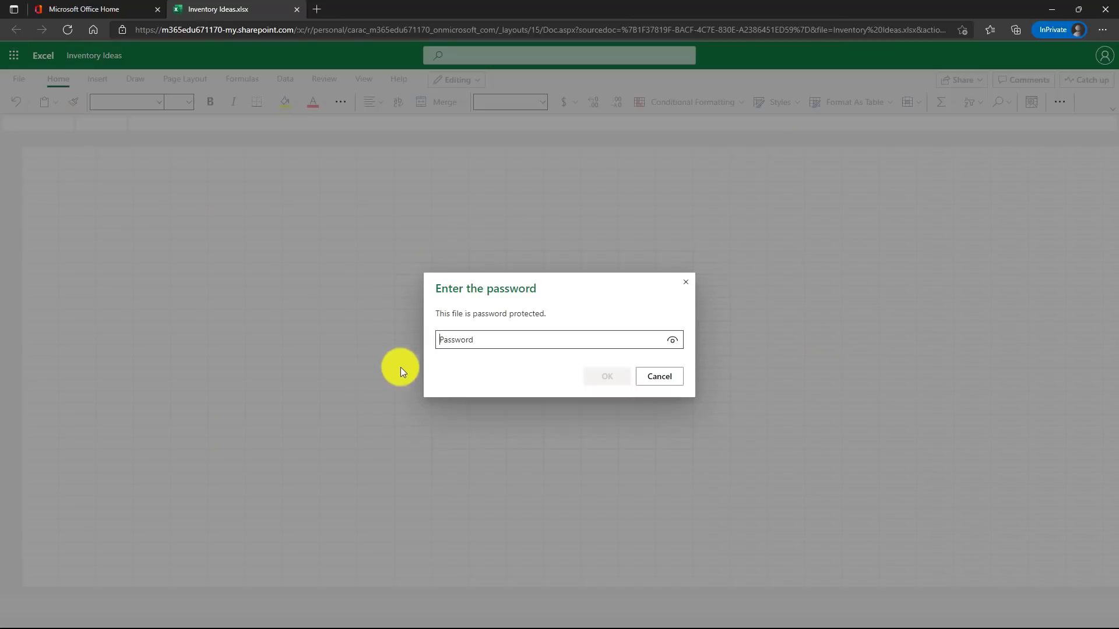
Enter the workbook password, reveal it to check, and unlock Inventory Ideas.xlsx.
text(123)
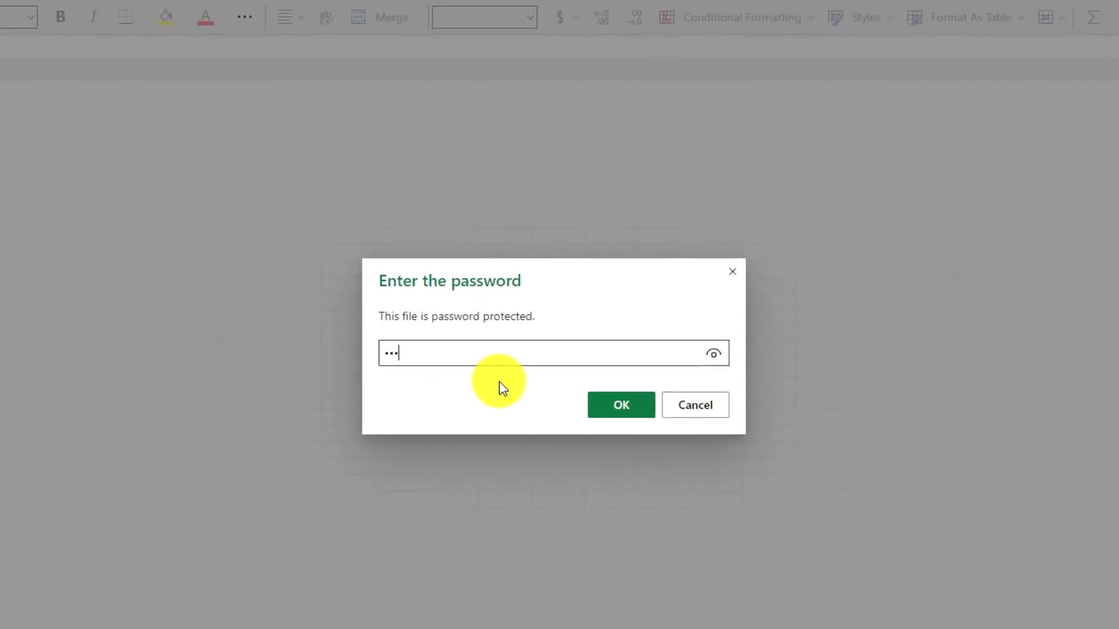
click(719, 357)
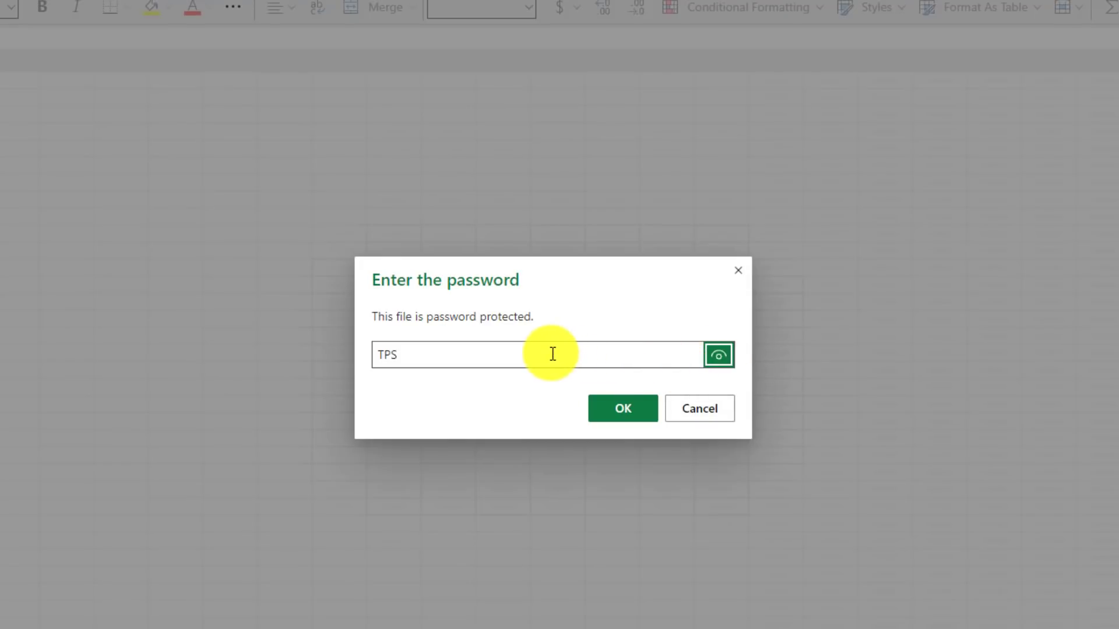
click(627, 405)
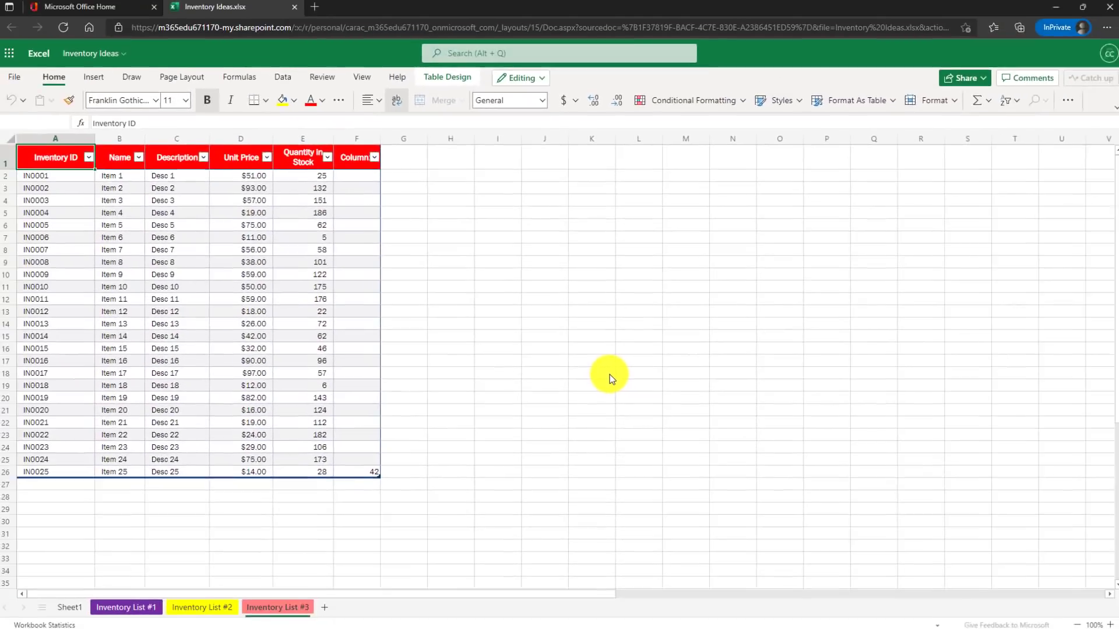